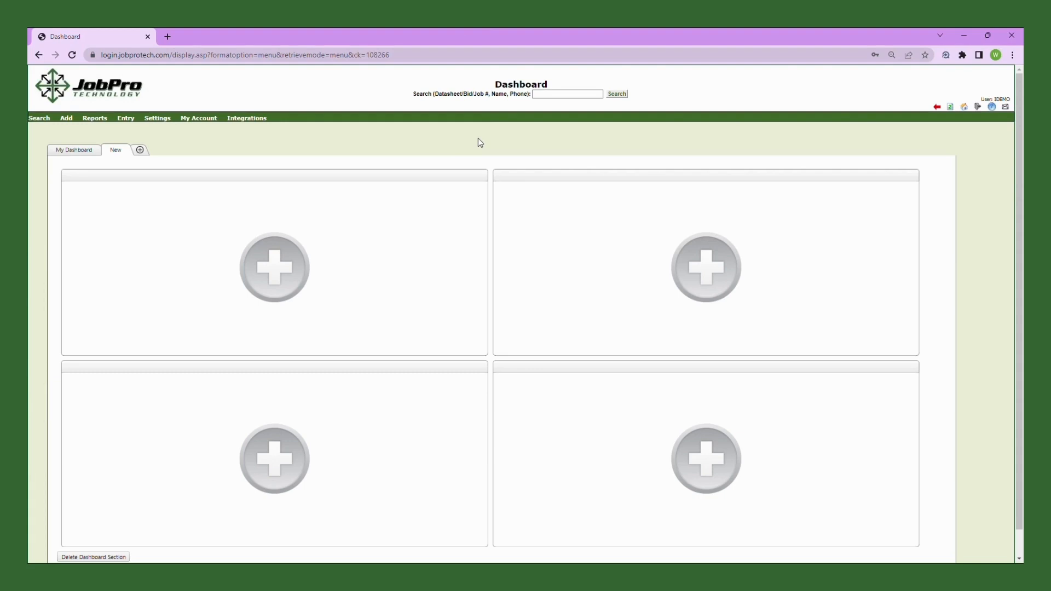
# Step: Start a new stock order and find items with Other Items included and the category set to Fiberglass
pyautogui.click(66, 118)
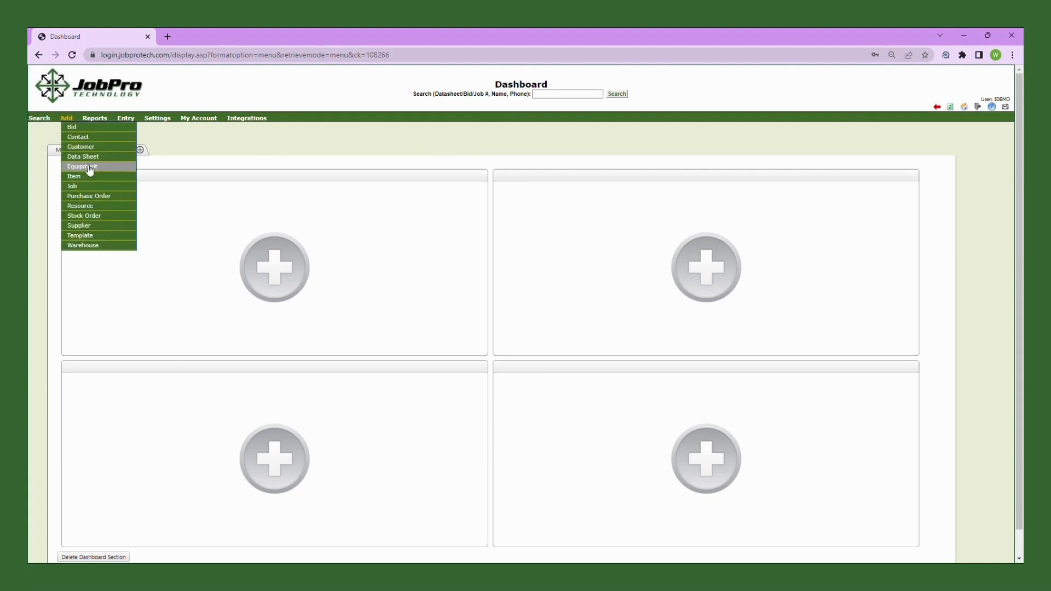
pyautogui.click(103, 217)
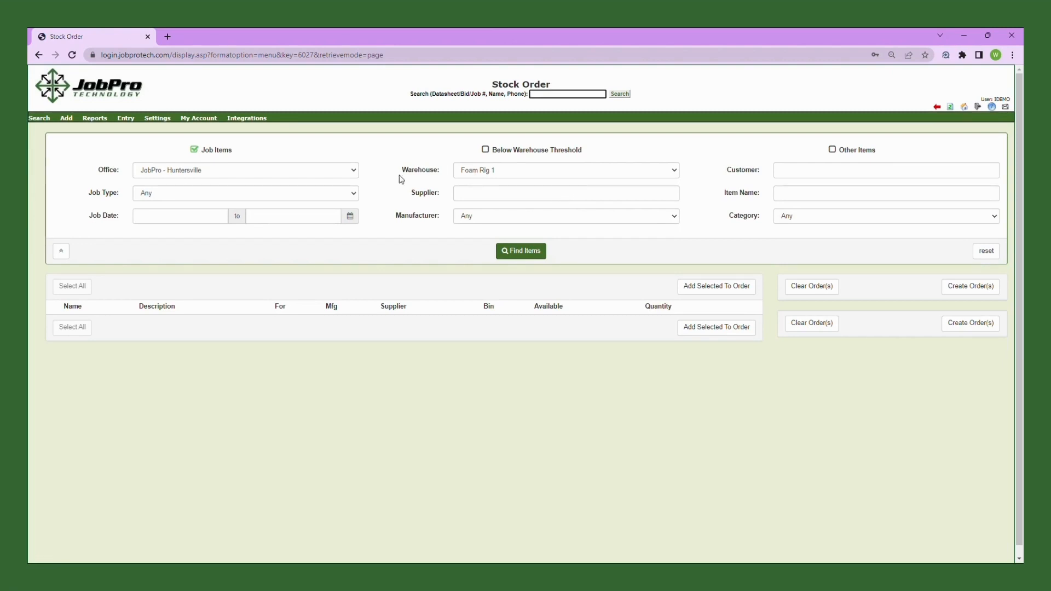
pyautogui.click(837, 153)
pyautogui.click(803, 220)
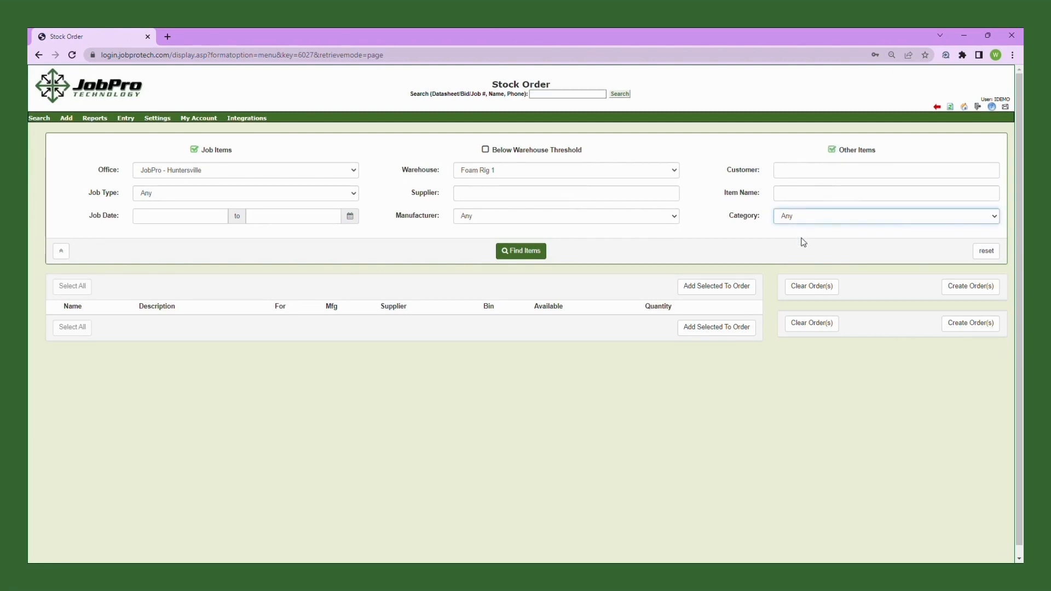
pyautogui.click(803, 238)
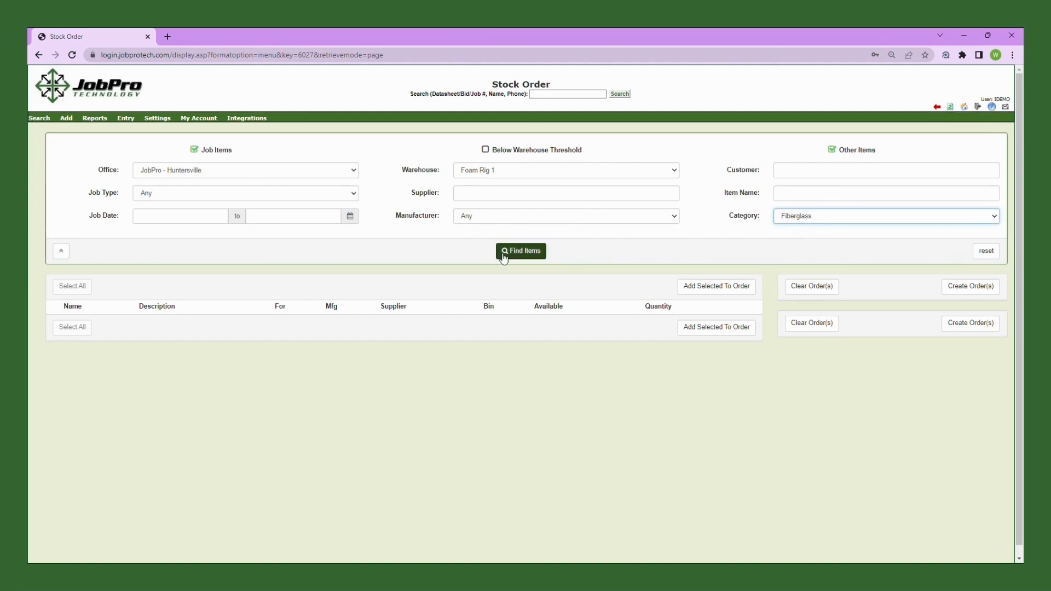
pyautogui.click(527, 258)
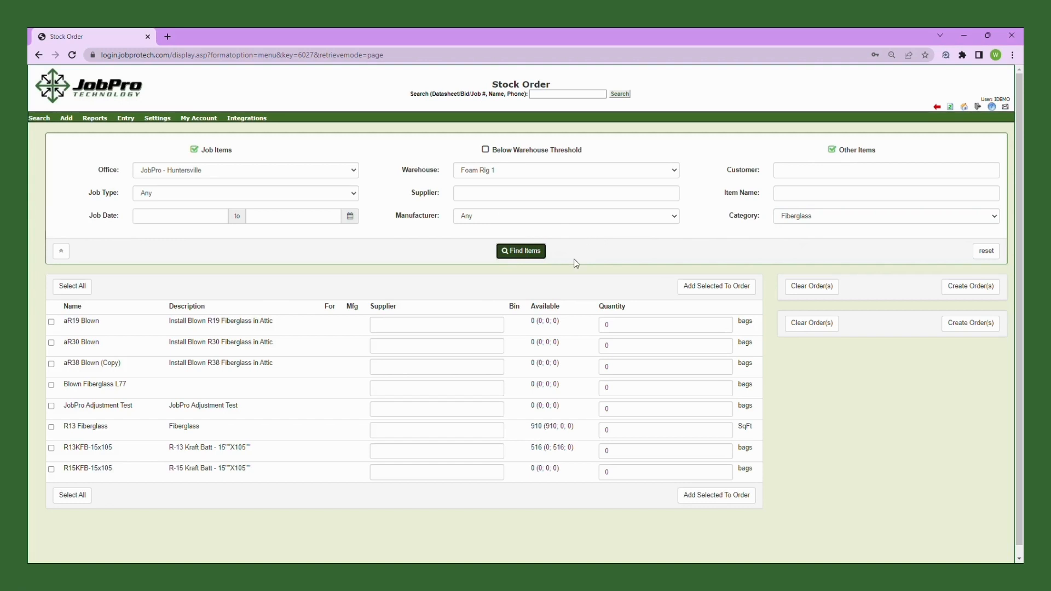
# Step: Assign Supplier A to the aR19 Blown item and set its order quantity to 20 bags
pyautogui.click(401, 331)
pyautogui.write('Supplier A')
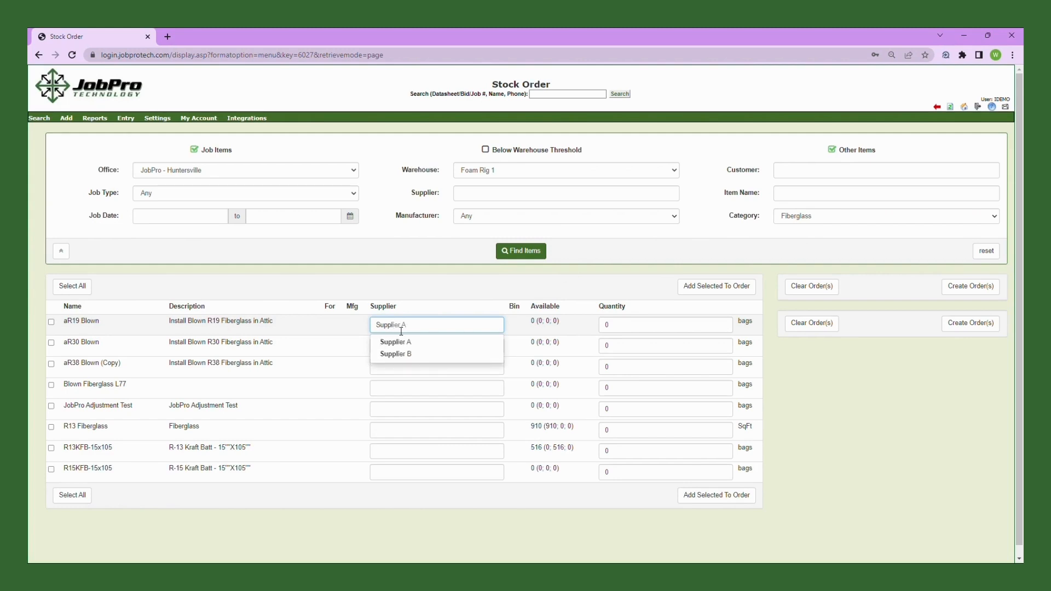
pyautogui.click(391, 343)
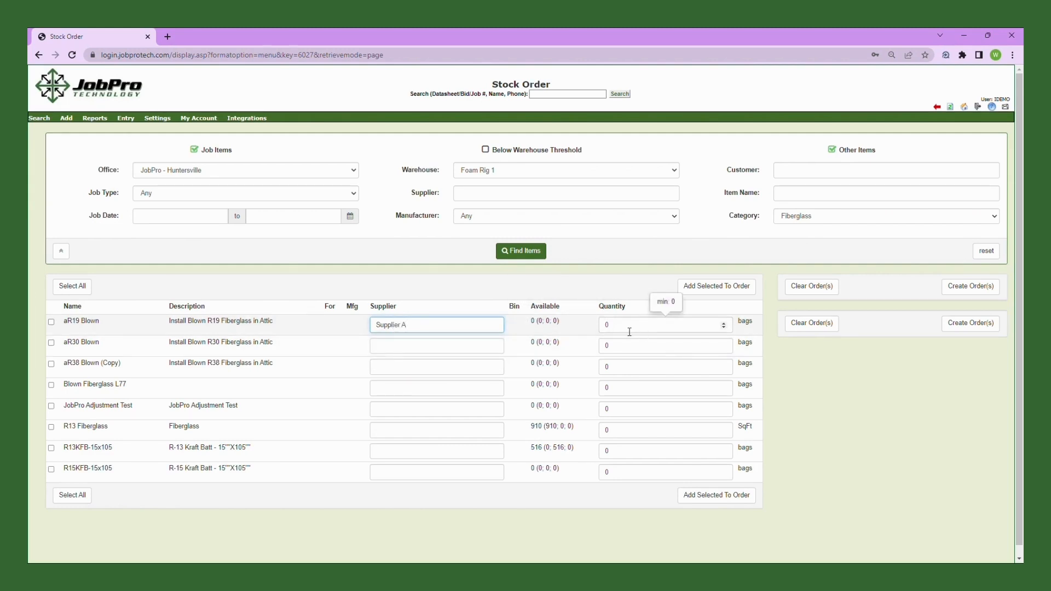
pyautogui.press('Tab')
pyautogui.write('20')
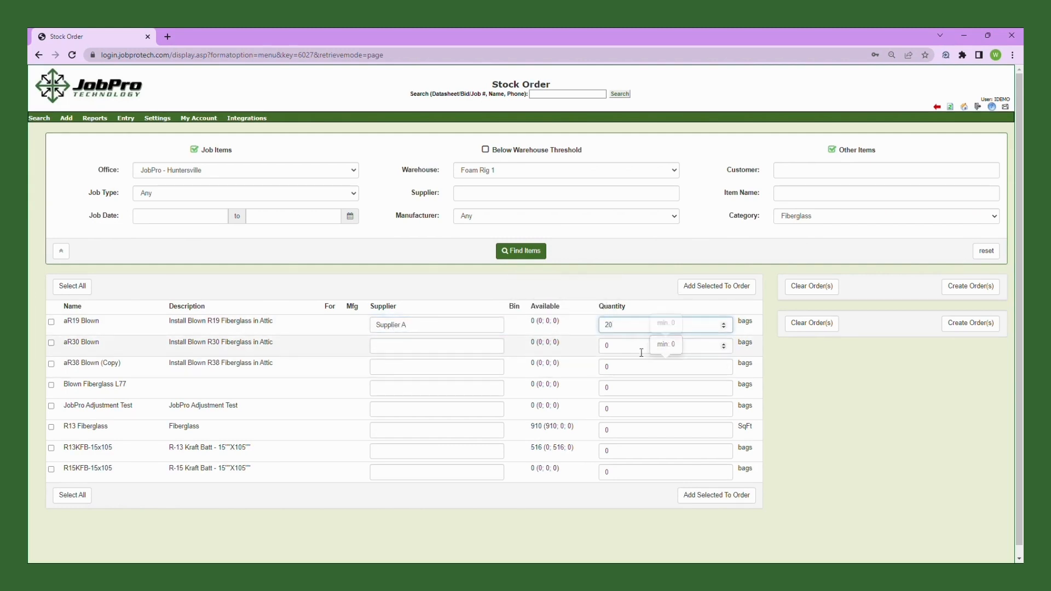
# Step: Assign Supplier A to the aR30 Blown item and set its order quantity to 100 bags
pyautogui.click(430, 359)
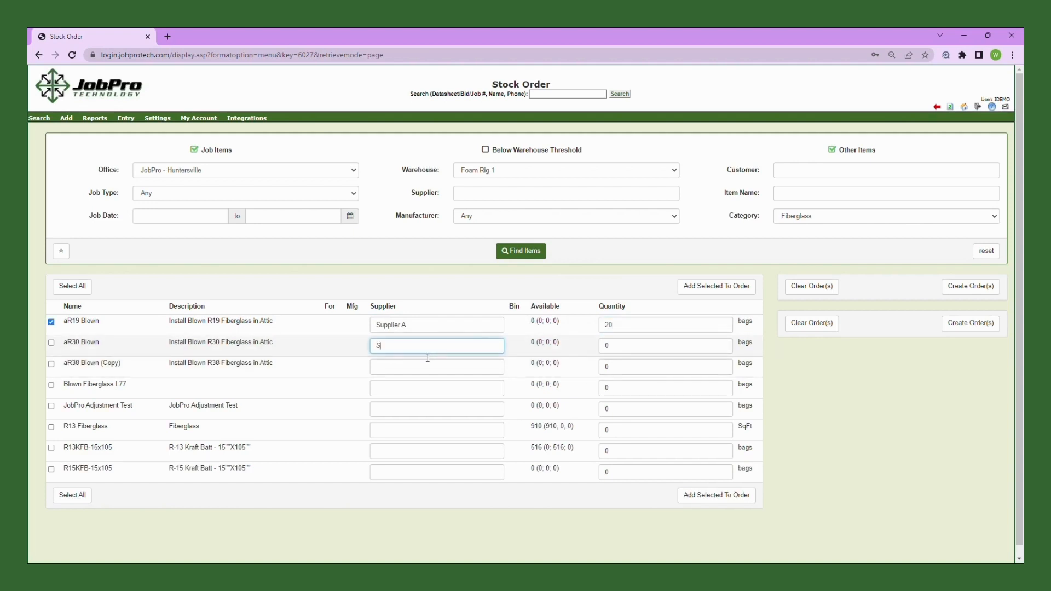
pyautogui.write('S')
pyautogui.click(409, 364)
pyautogui.click(606, 347)
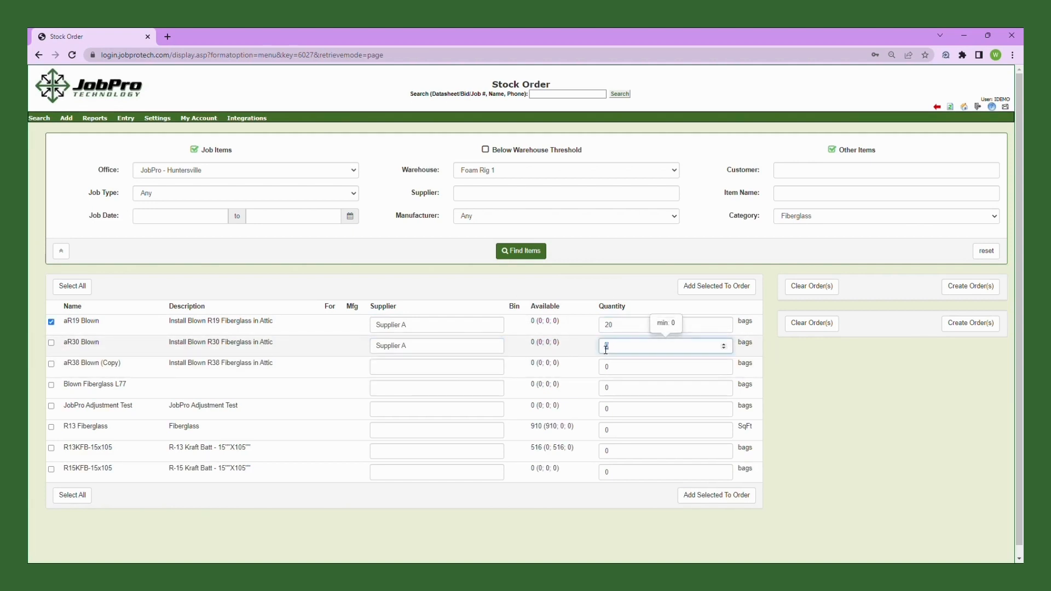
pyautogui.write('100')
# Step: Add the selected items to the order, create the stock order, and open its record
pyautogui.click(700, 294)
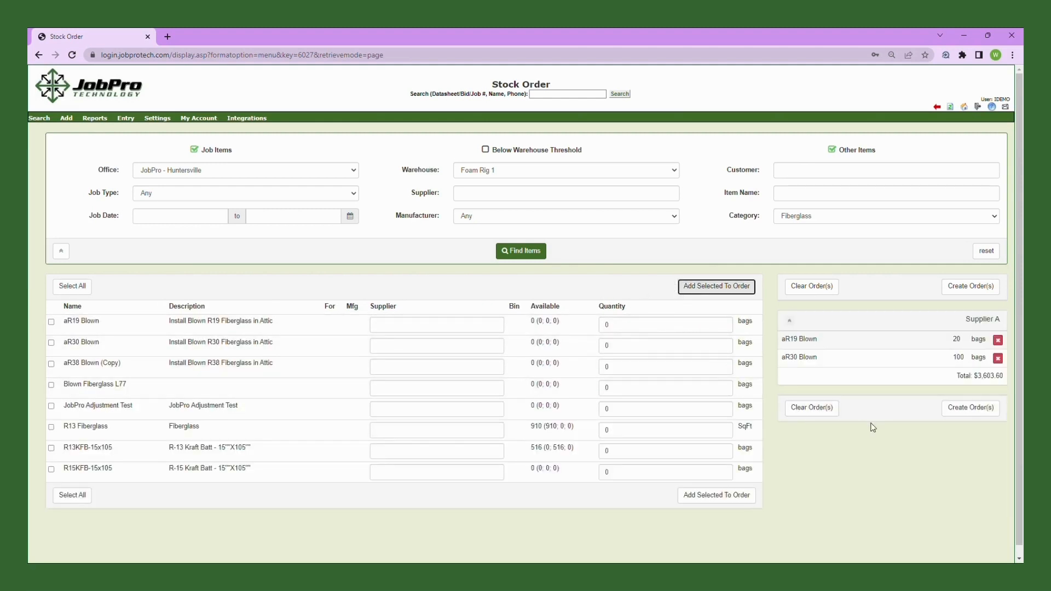
pyautogui.click(959, 409)
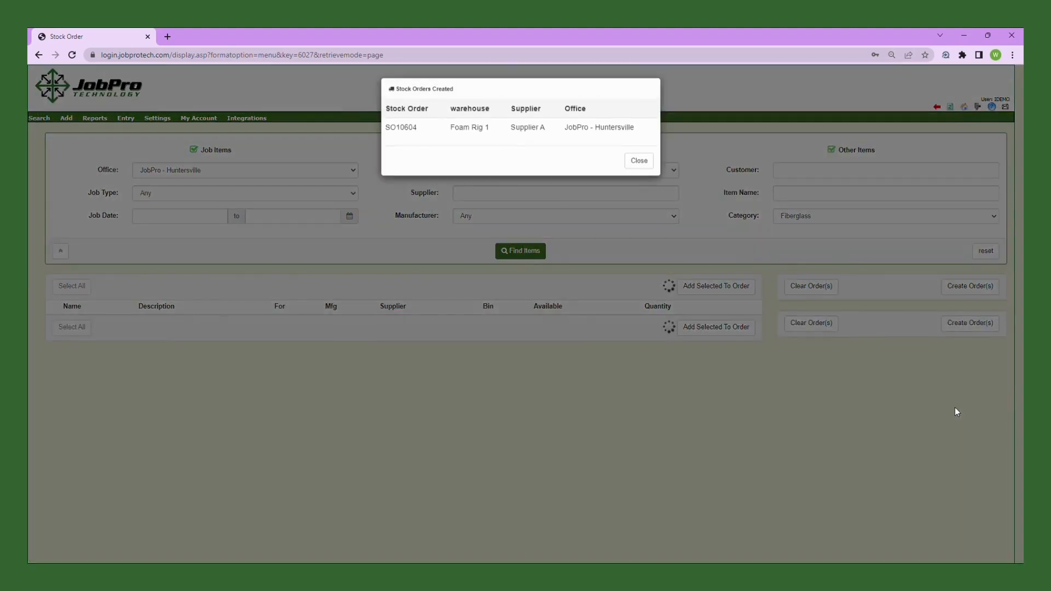
pyautogui.click(406, 133)
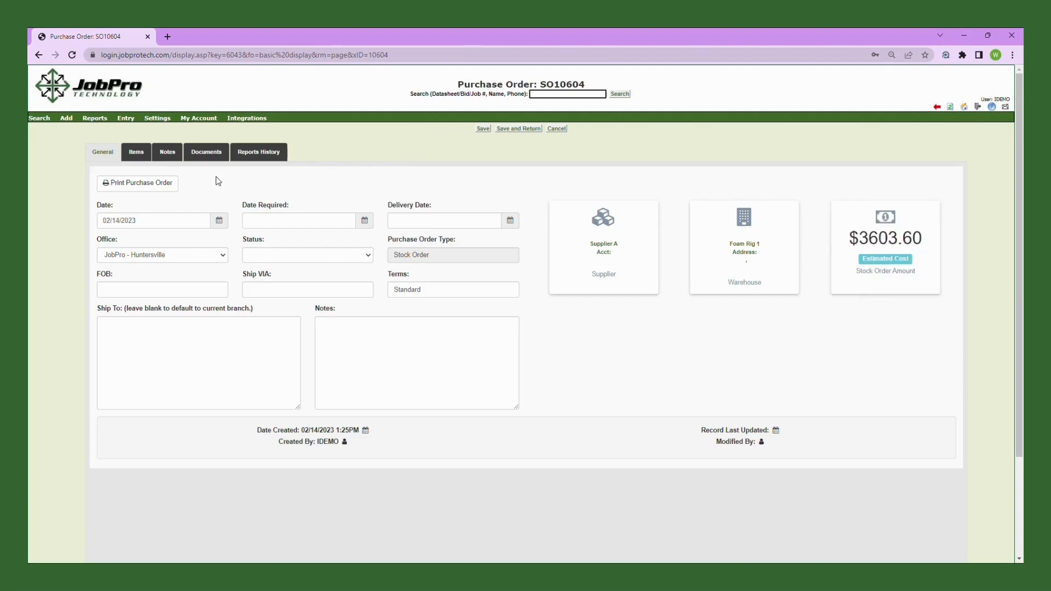
# Step: Start receiving the order's items, with received quantities of 20 for aR19 Blown and 100 for aR30 Blown
pyautogui.click(137, 158)
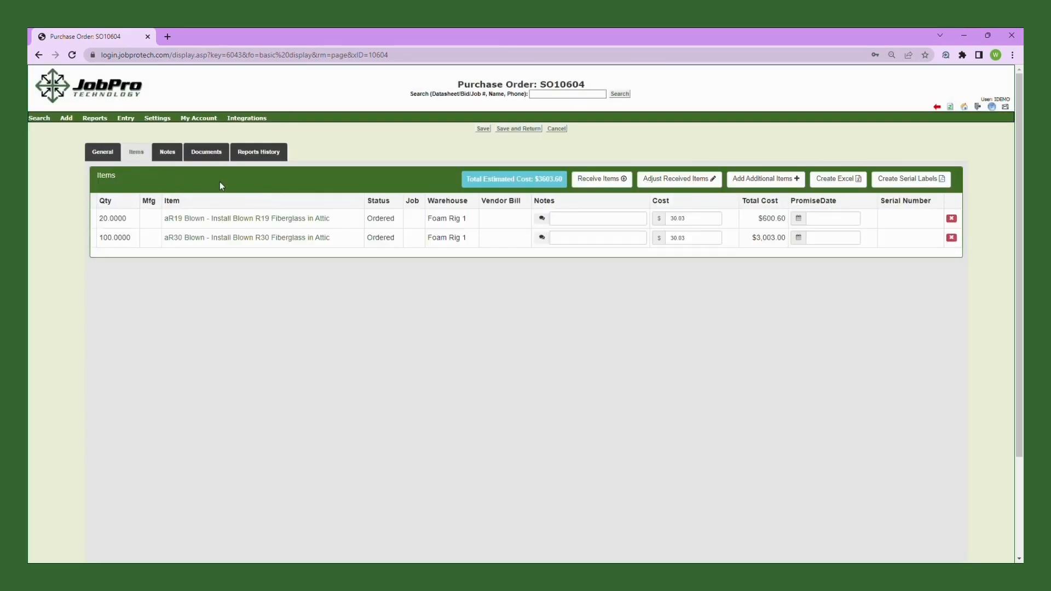
pyautogui.click(615, 184)
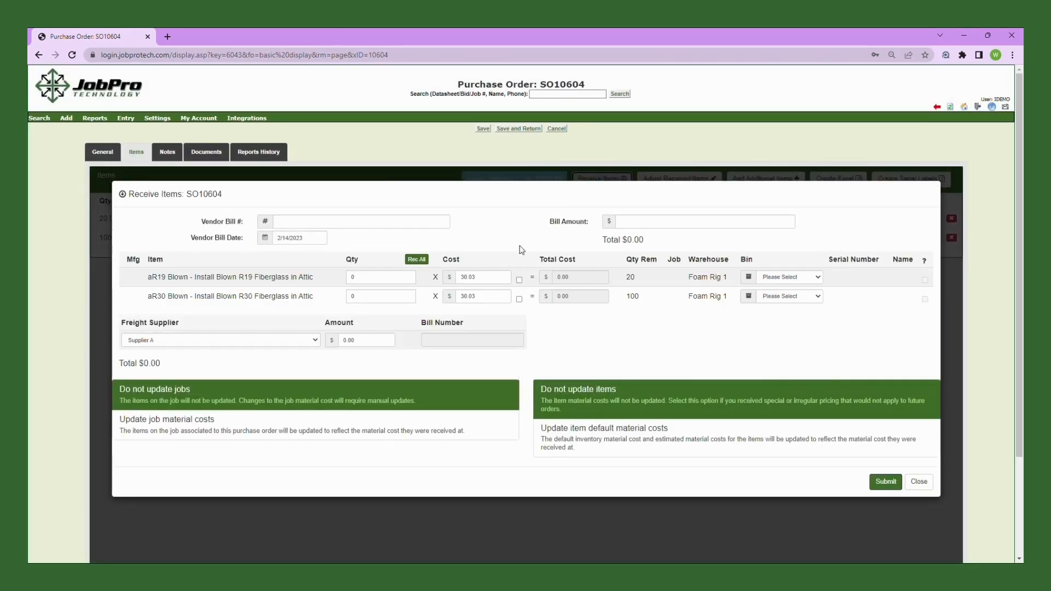
pyautogui.doubleClick(371, 285)
pyautogui.write('20')
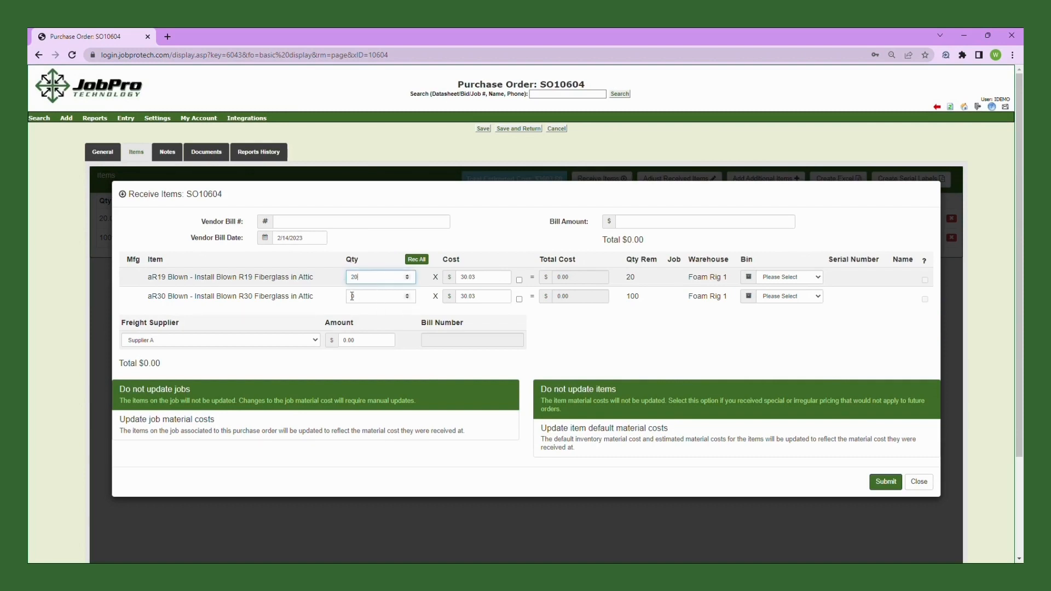
pyautogui.click(367, 299)
pyautogui.doubleClick(368, 299)
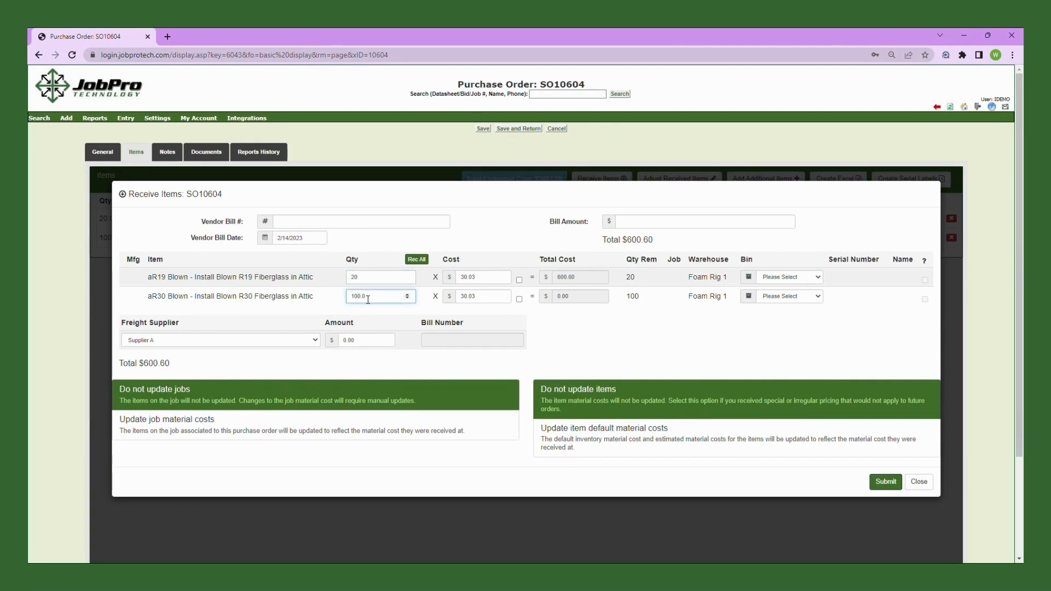
pyautogui.write('100')
# Step: Enter the vendor bill number and a bill amount of 3603.60, and submit the receipt
pyautogui.click(301, 226)
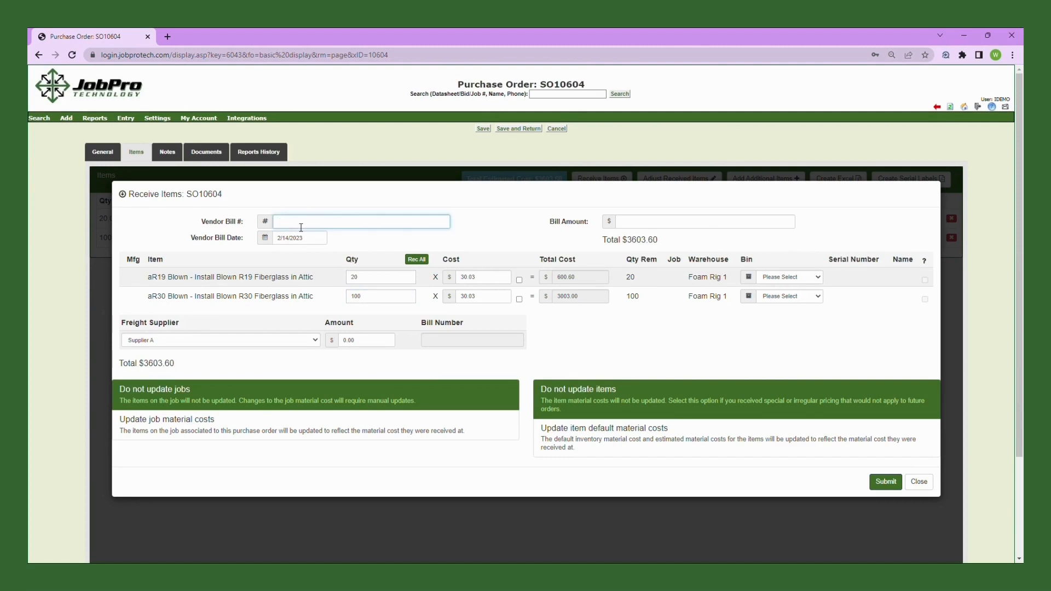
pyautogui.write('12345')
pyautogui.click(720, 224)
pyautogui.write('3')
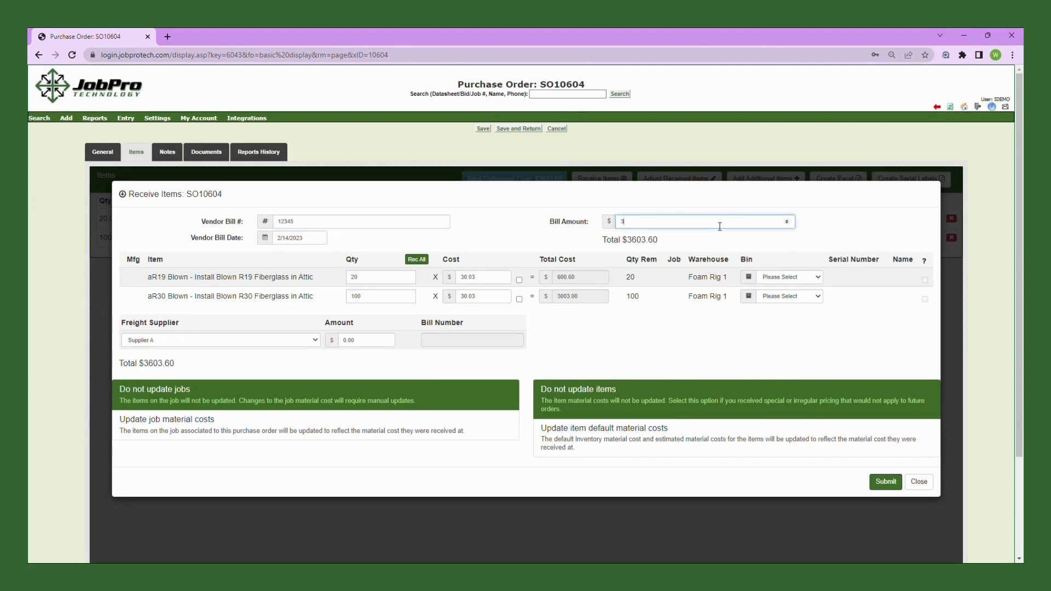
pyautogui.write('603.60')
pyautogui.click(889, 484)
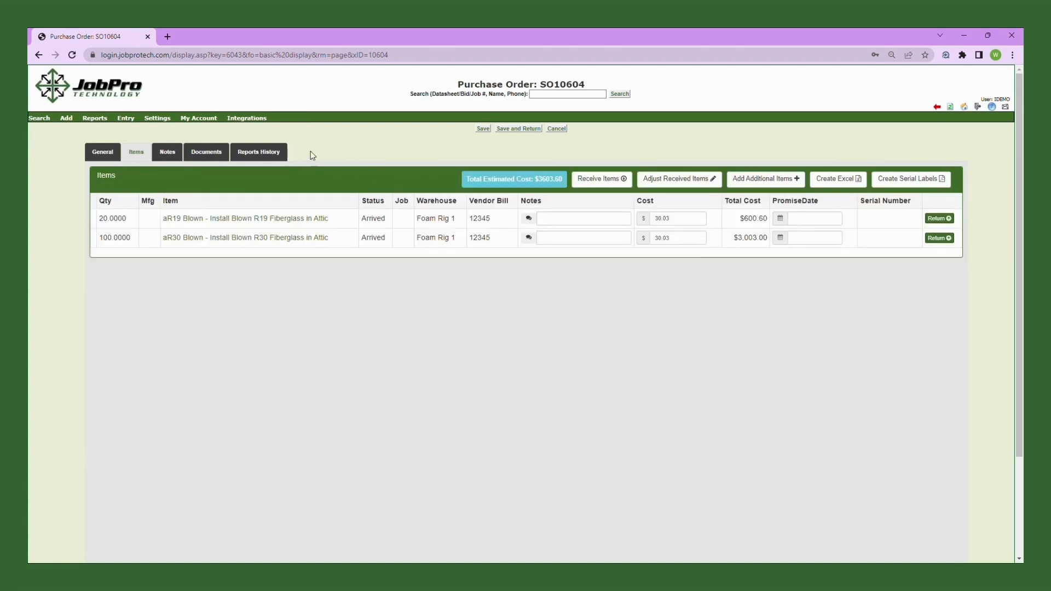
# Step: Open Daily Inventory Management for 02/14/2023 at JobPro - Huntersville and expand the material list of Foam Rig 2
pyautogui.moveTo(126, 118)
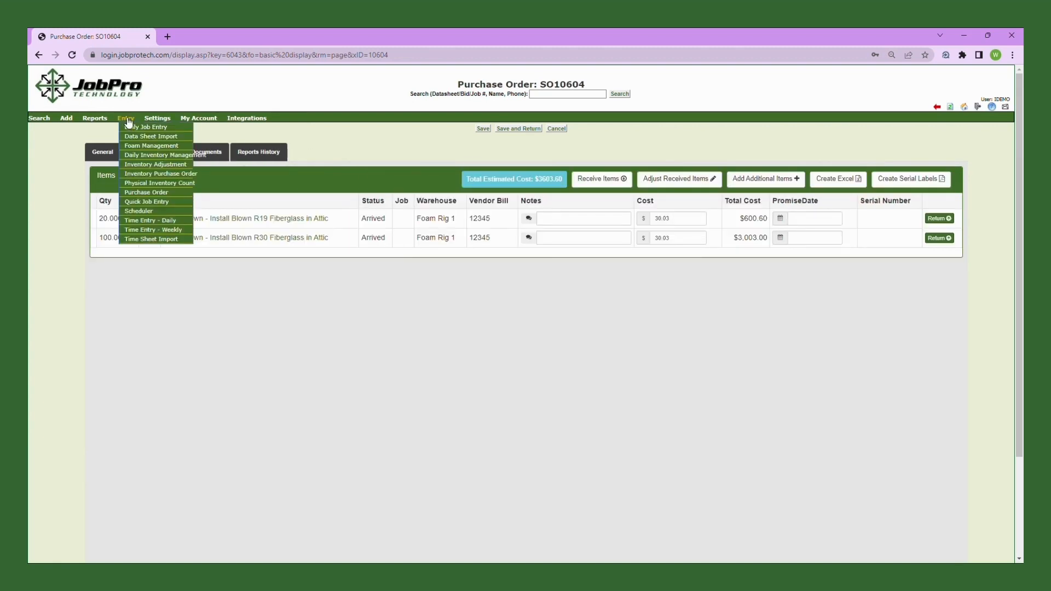
pyautogui.click(141, 156)
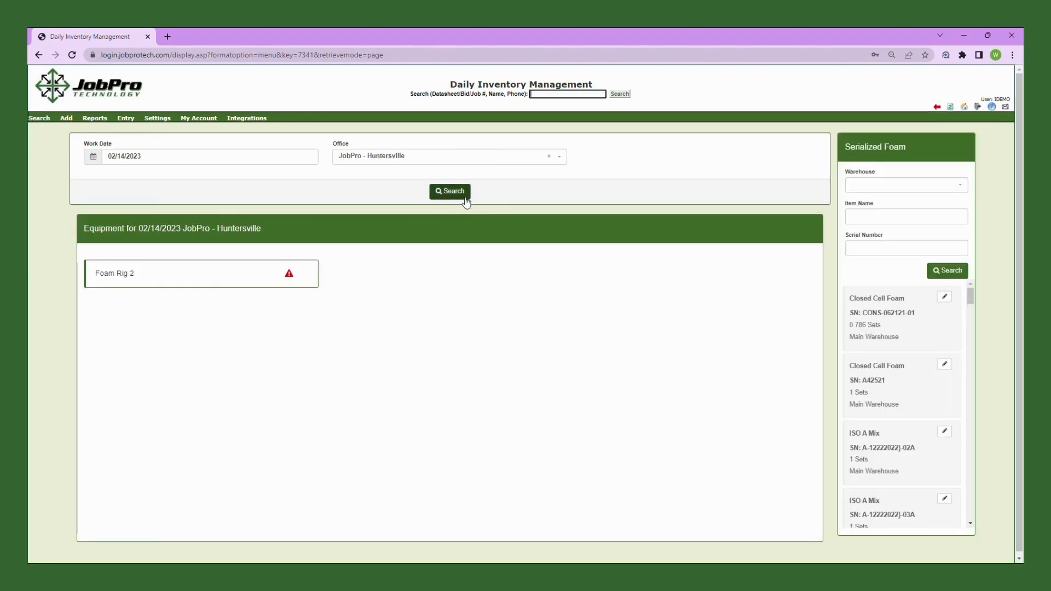
pyautogui.click(203, 284)
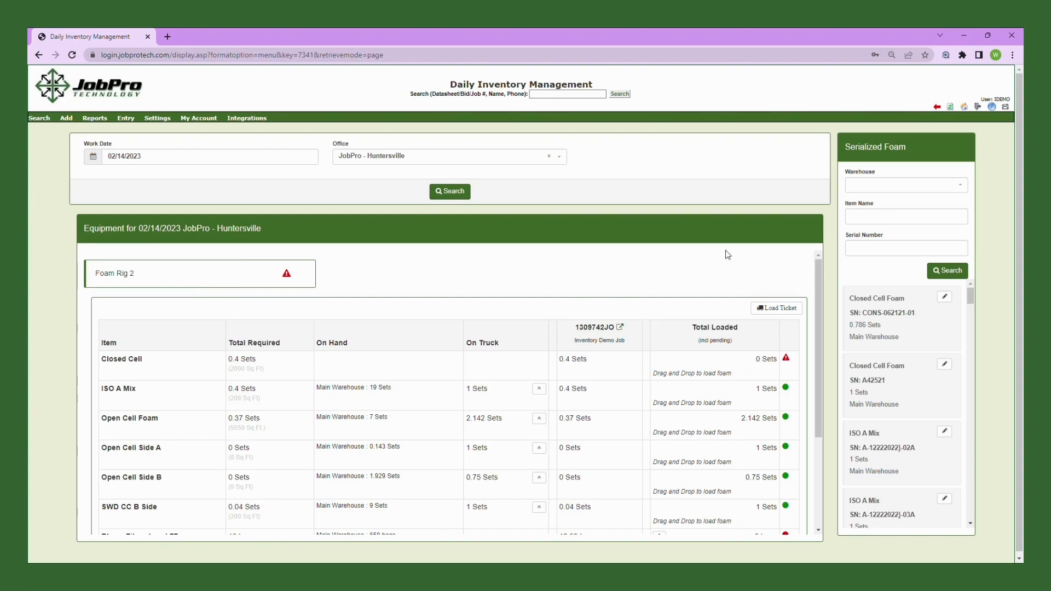
# Step: Queue 13 bags of Blown Fiberglass L77 and 1000 SqFt of R13 Fiberglass from Main Warehouse for loading
pyautogui.moveTo(820, 298); pyautogui.dragTo(829, 395)
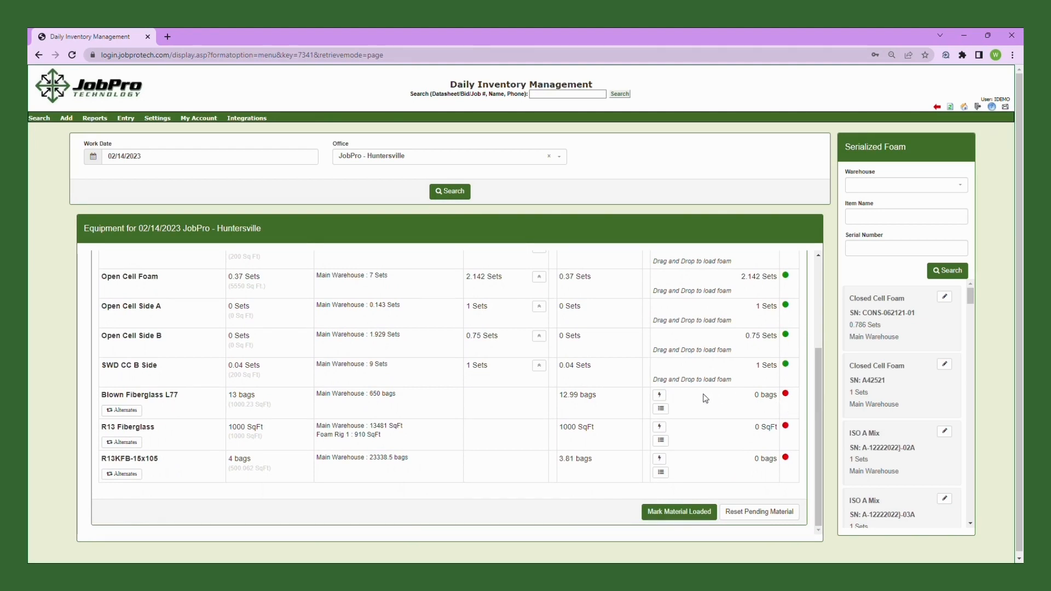
pyautogui.click(660, 396)
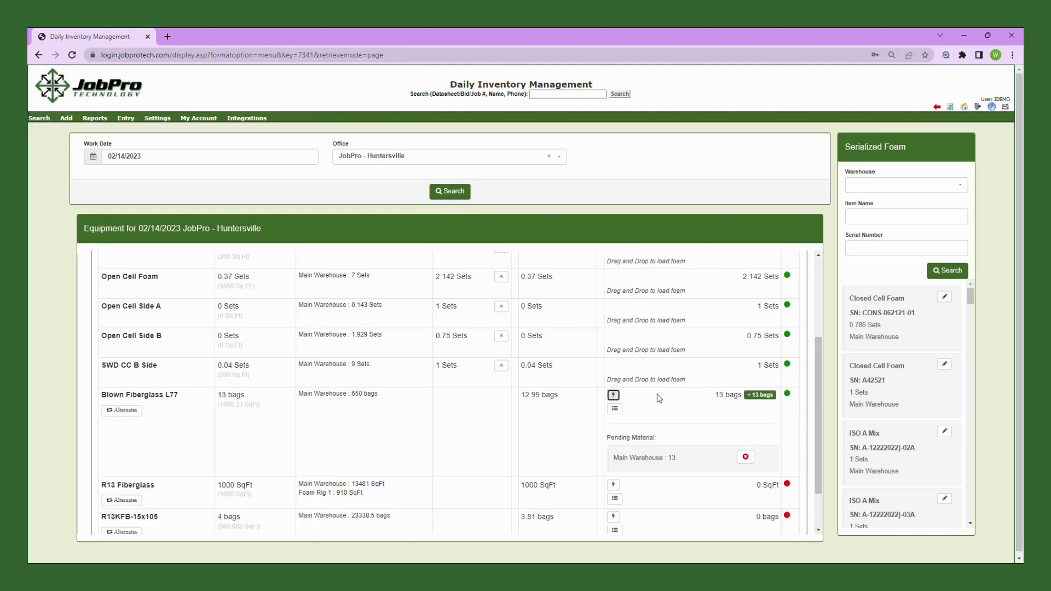
pyautogui.scroll(-1, 659, 398)
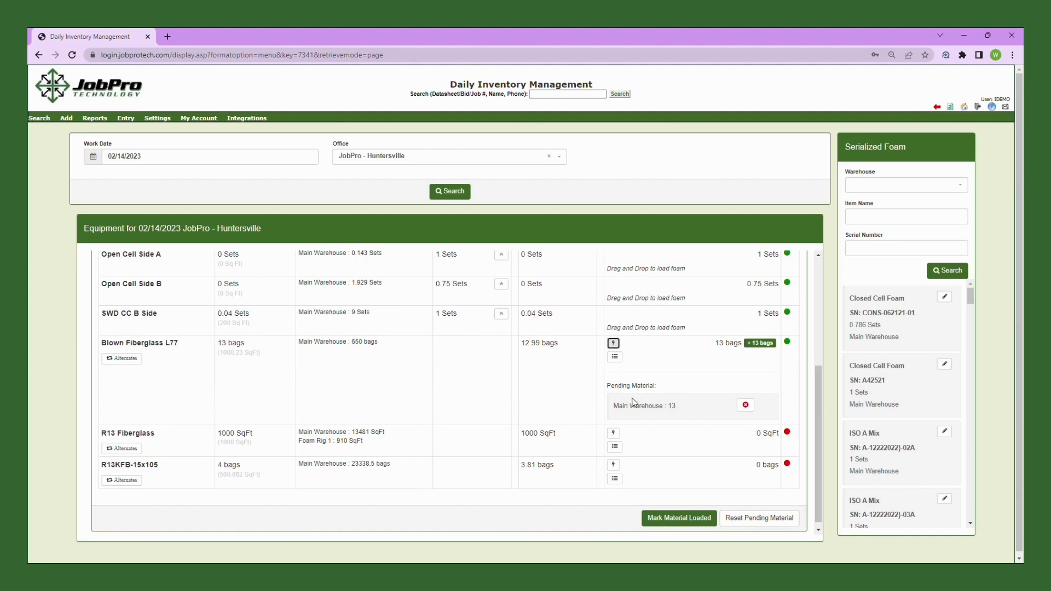
pyautogui.click(614, 447)
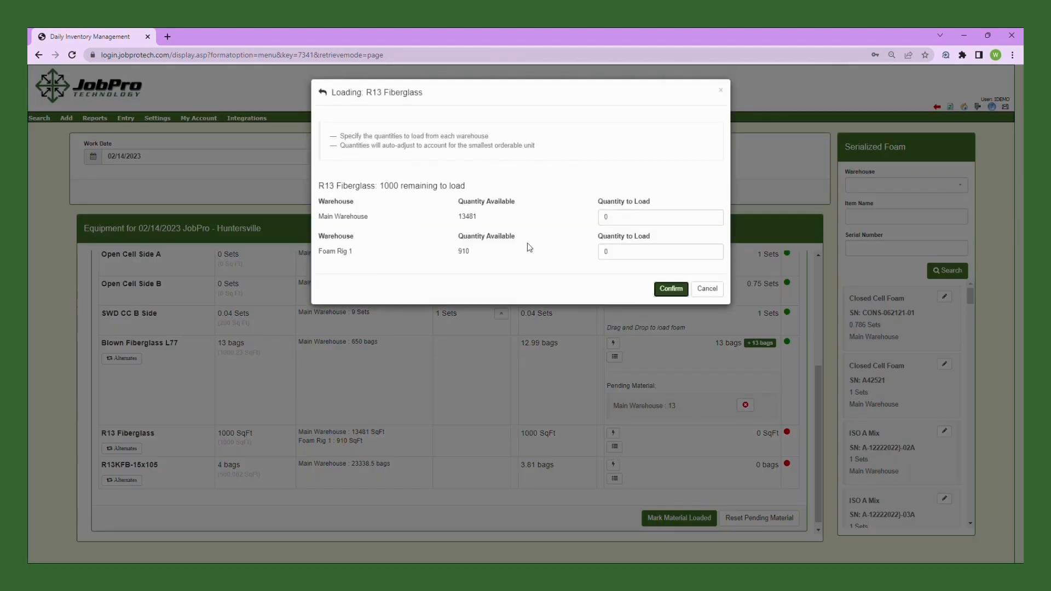
pyautogui.click(608, 218)
pyautogui.write('1000')
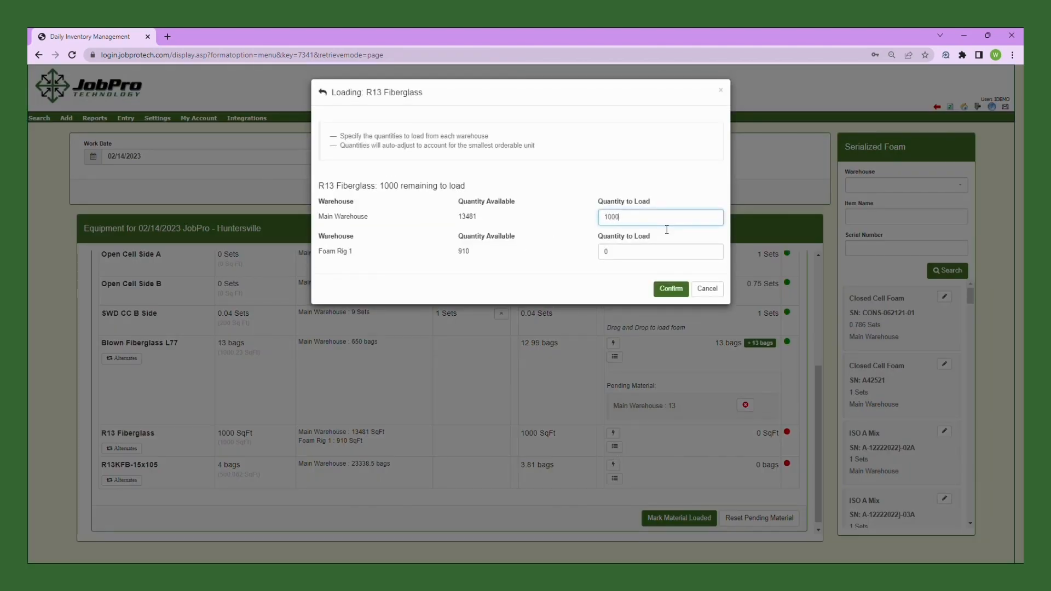
pyautogui.click(665, 289)
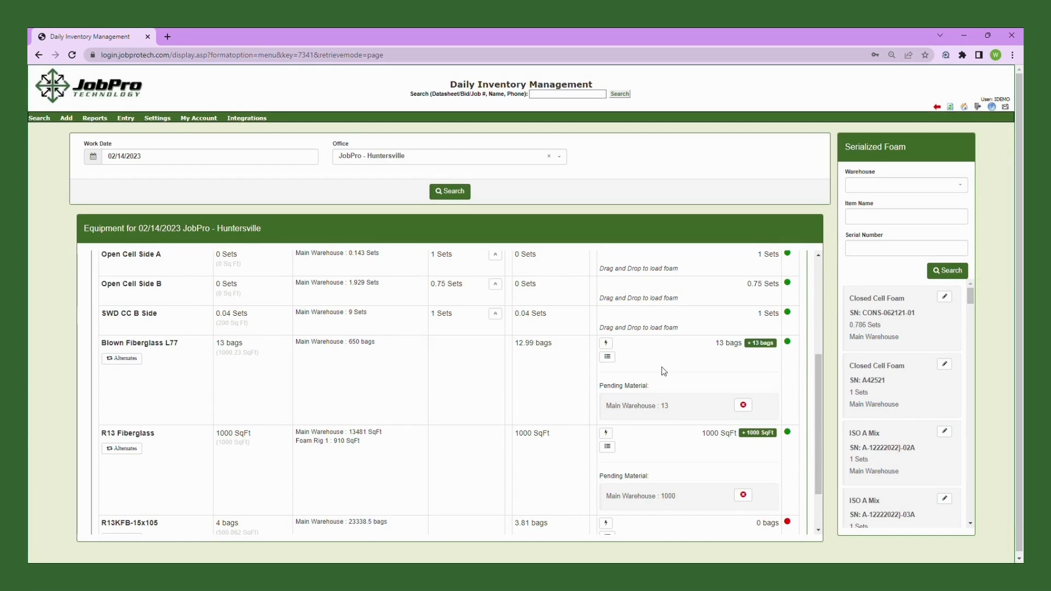
# Step: Swap 100% of the R13KFB-15x105 job item, 500 SqFt, for its alternate R13 Fiberglass from Main Warehouse
pyautogui.scroll(-3, 660, 376)
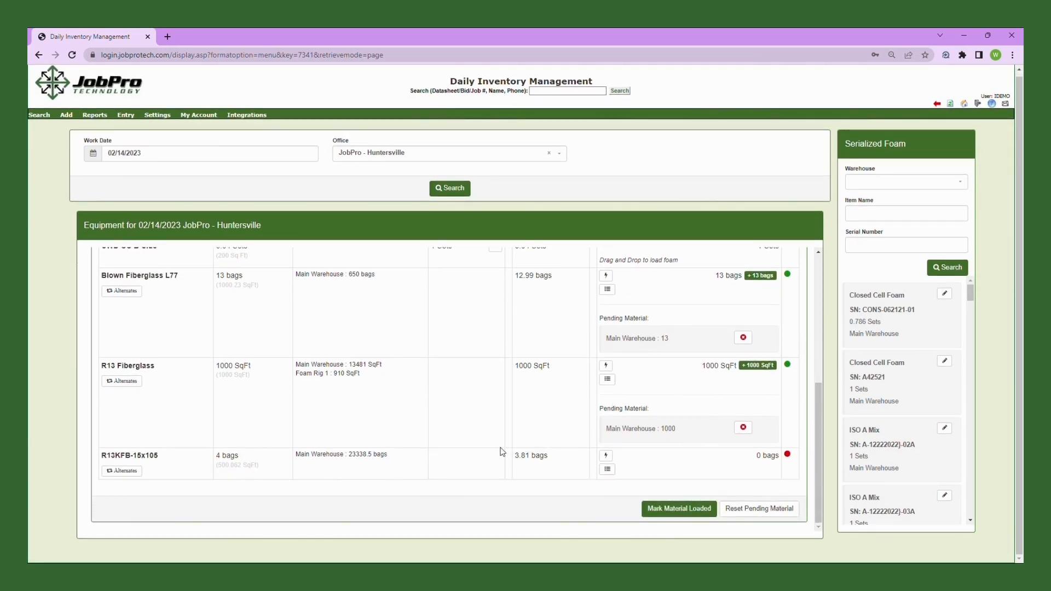
pyautogui.click(121, 470)
pyautogui.scroll(-2, 189, 448)
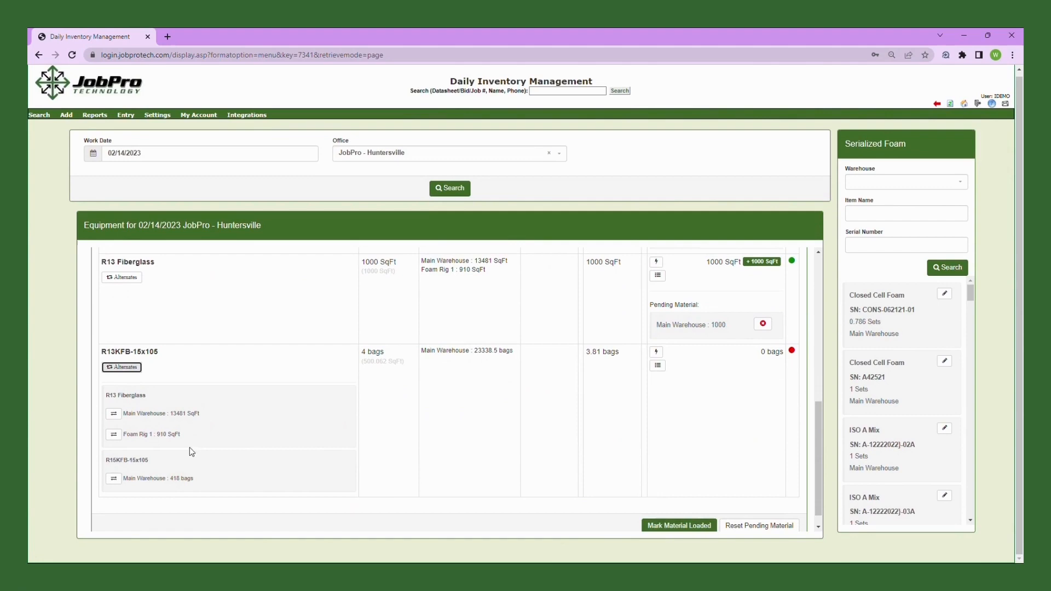
pyautogui.click(113, 415)
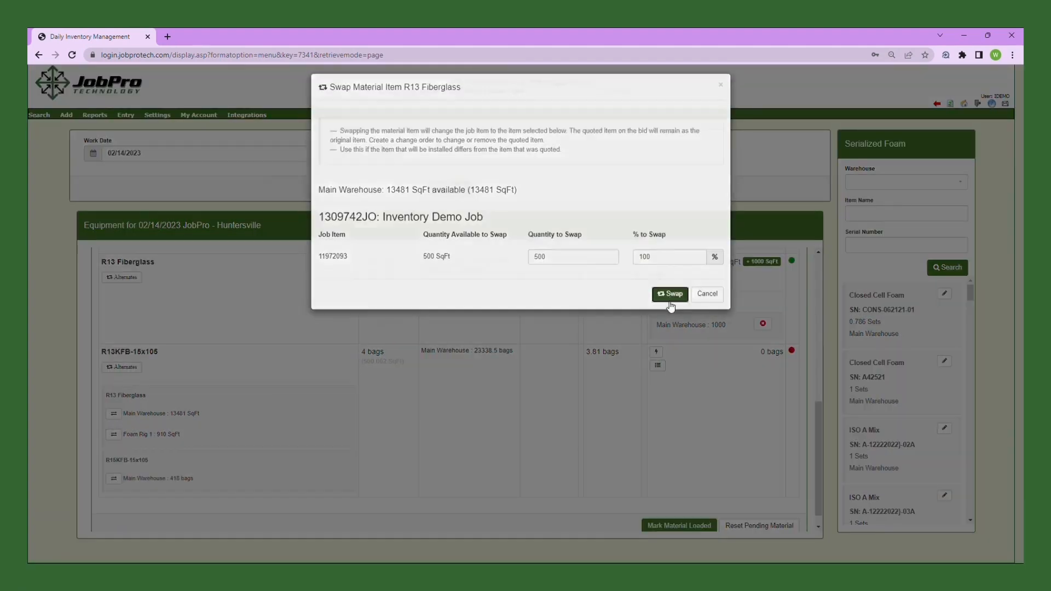
pyautogui.click(670, 295)
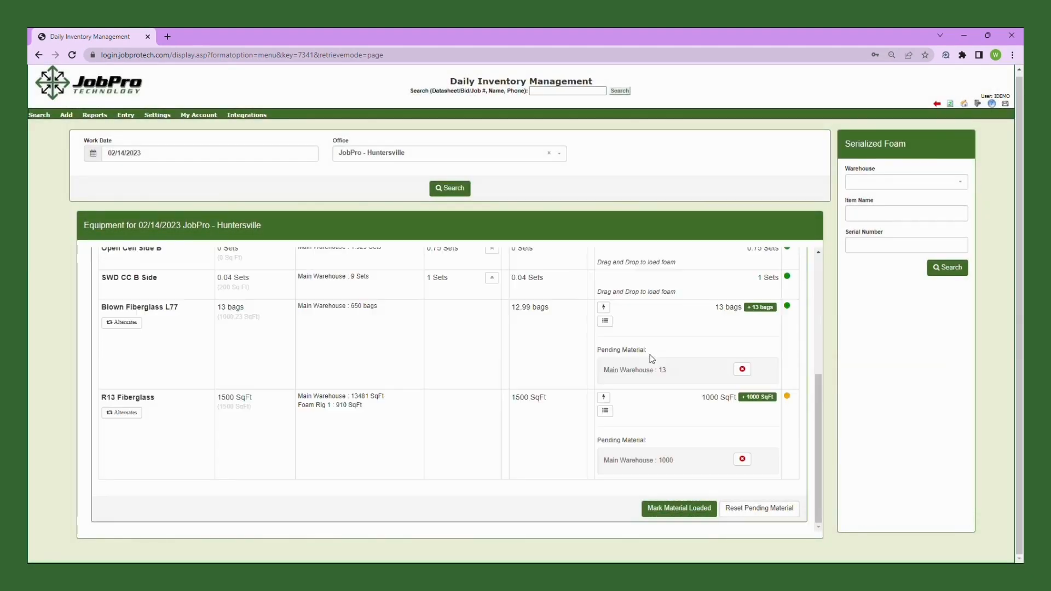
# Step: Raise the pending R13 Fiberglass from Main Warehouse to 1500 SqFt and process all pending material as loaded onto Foam Rig 2
pyautogui.click(604, 399)
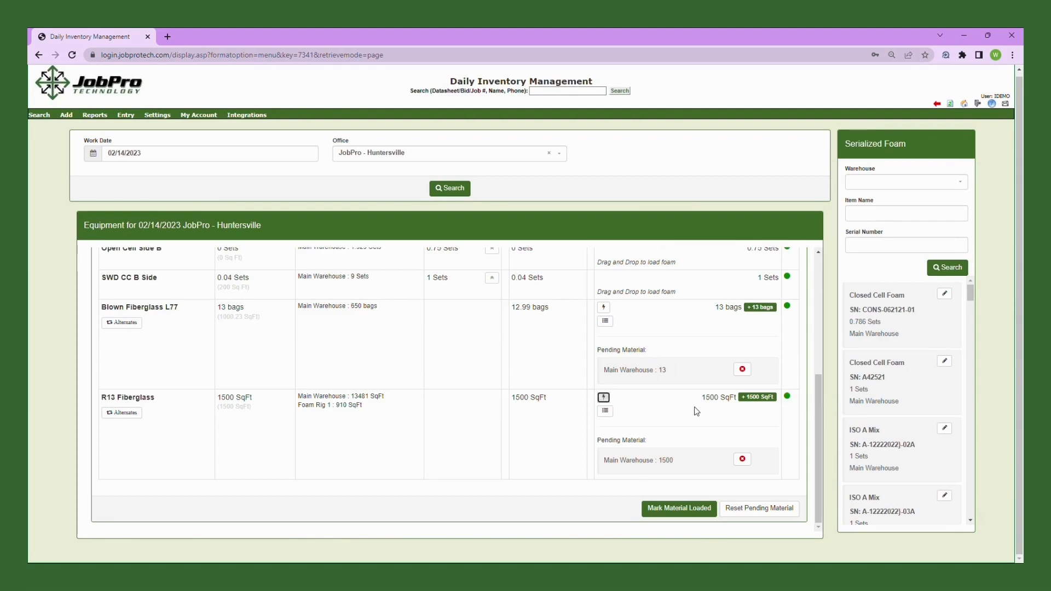
pyautogui.click(692, 512)
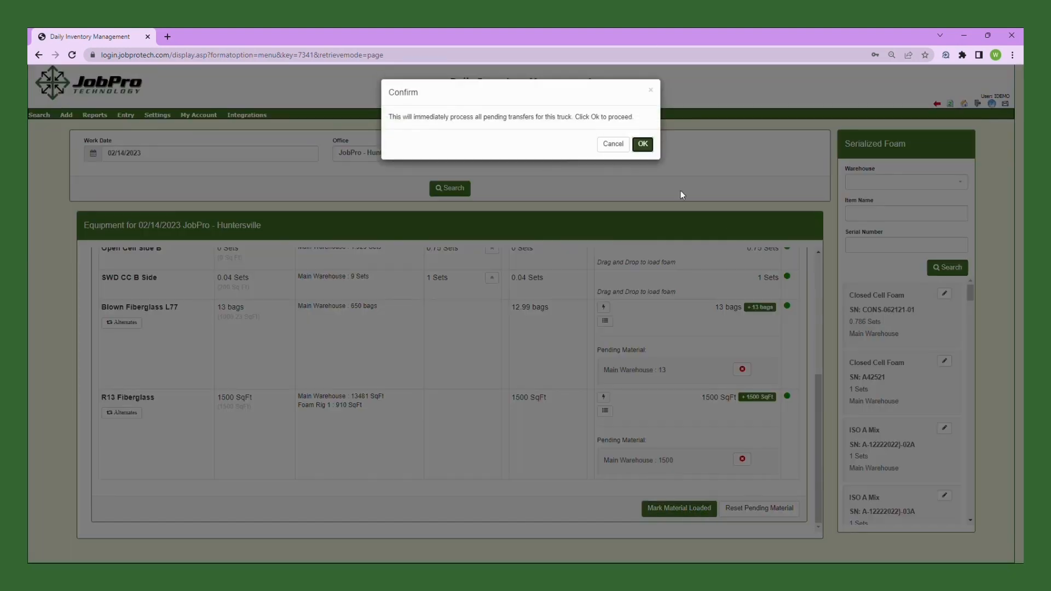
pyautogui.click(643, 144)
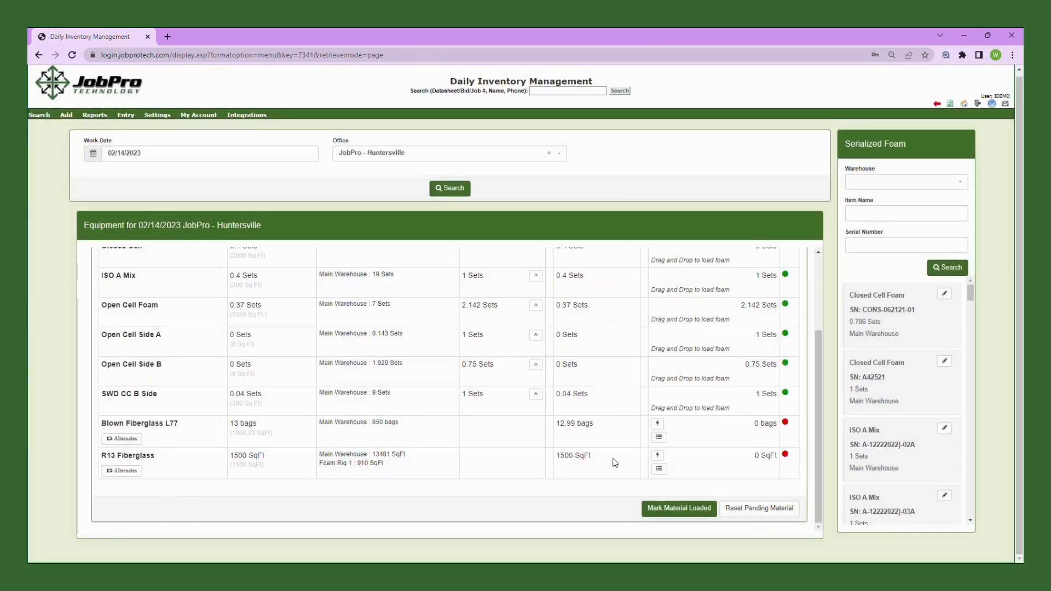
# Step: Open the Inventory Demo Job from the Foam Rig 2 material list and show its job processing materials
pyautogui.scroll(1, 615, 461)
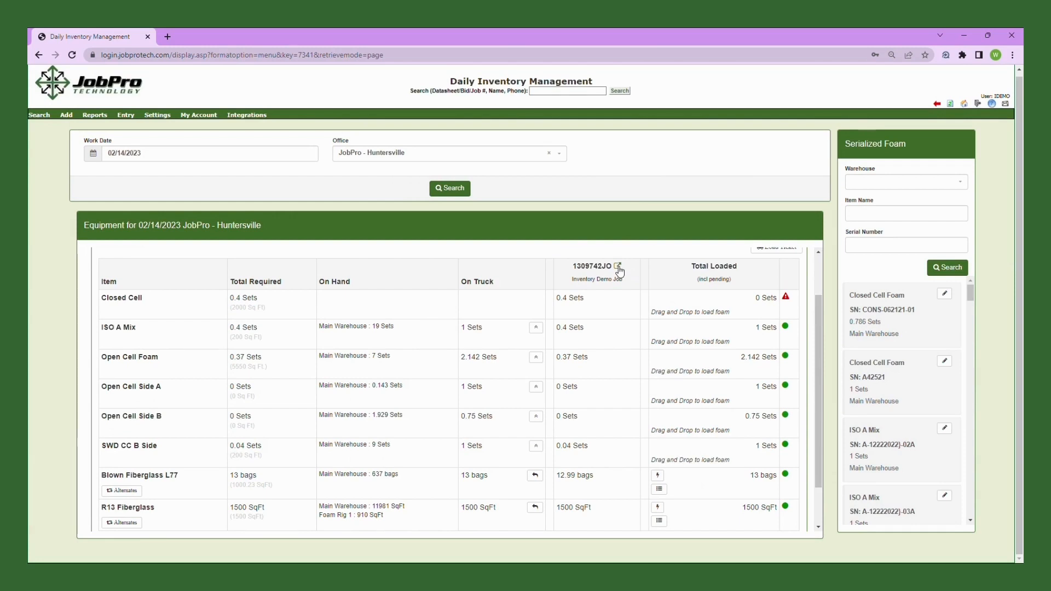
pyautogui.click(618, 267)
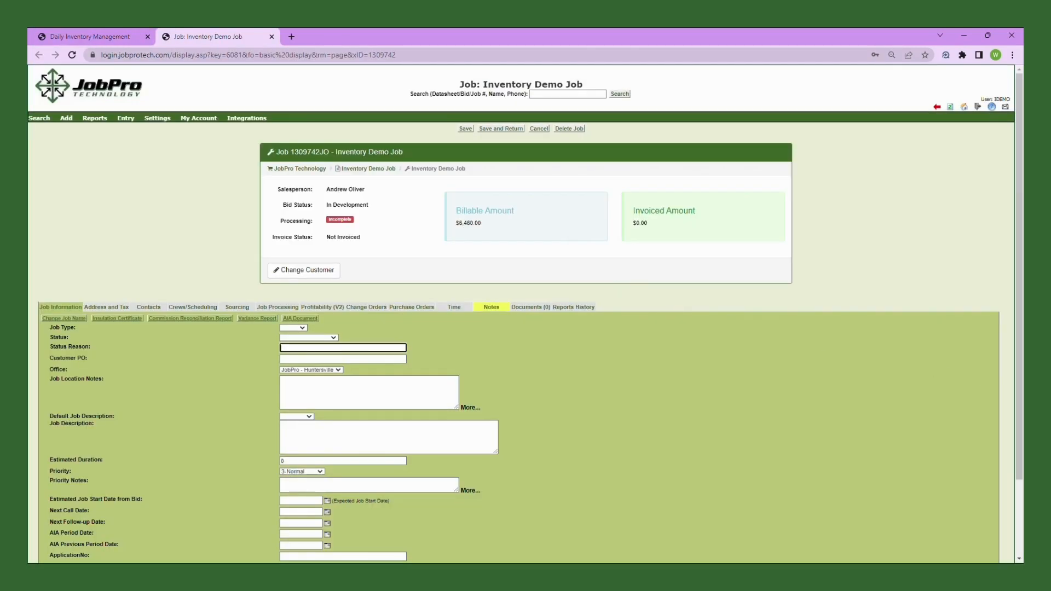
pyautogui.click(270, 308)
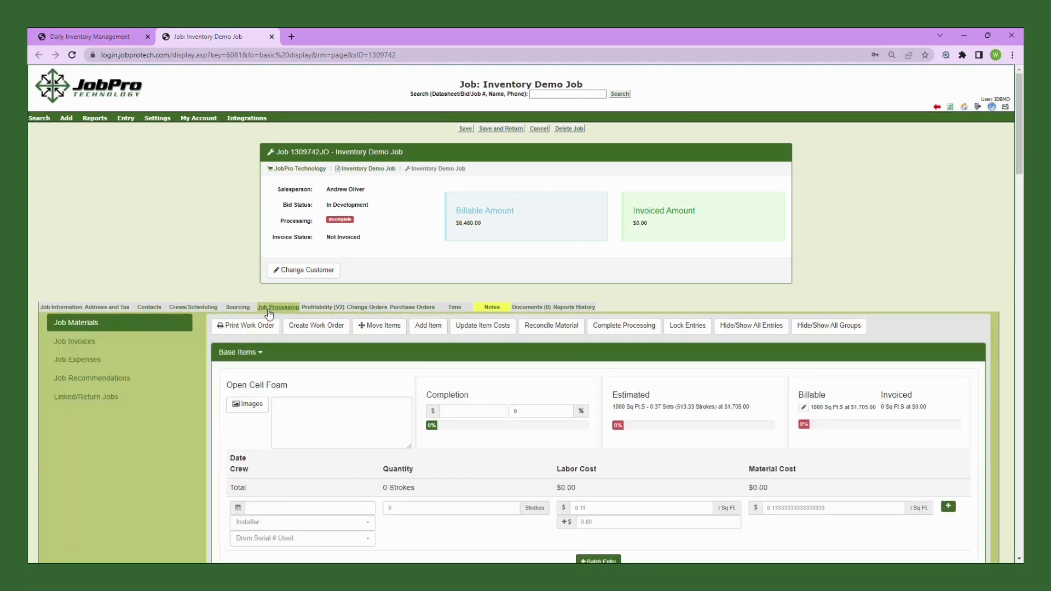
# Step: Add a material entry of 5 bags dated 2/14/2023 for the Foam Rig 2 crew to the 500 SqFt R13 Fiberglass item
pyautogui.scroll(-3, 458, 392)
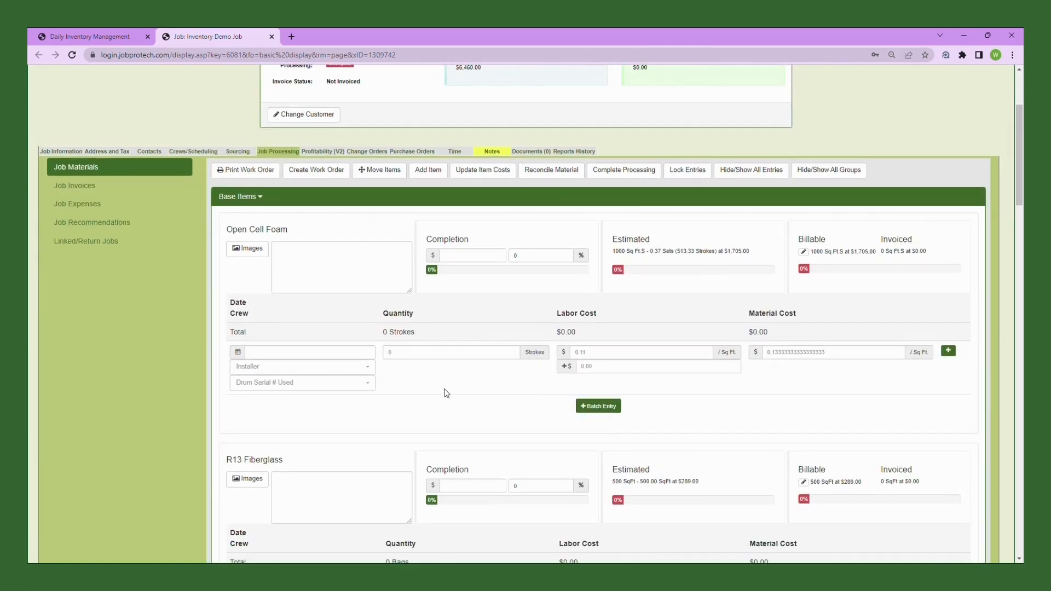
pyautogui.scroll(-4, 447, 392)
pyautogui.click(240, 377)
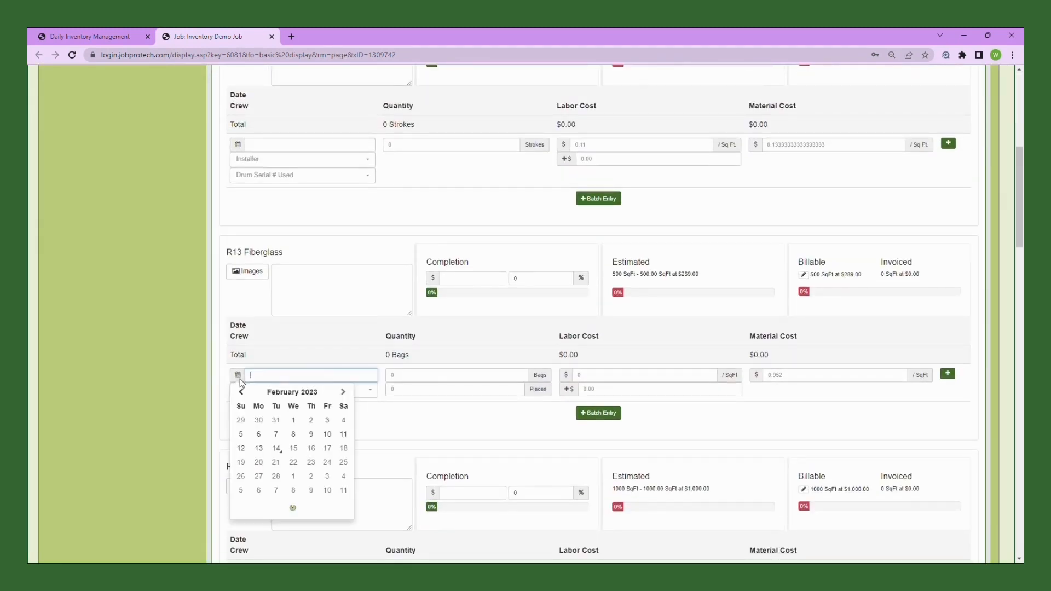
pyautogui.click(275, 449)
pyautogui.click(299, 390)
pyautogui.click(300, 403)
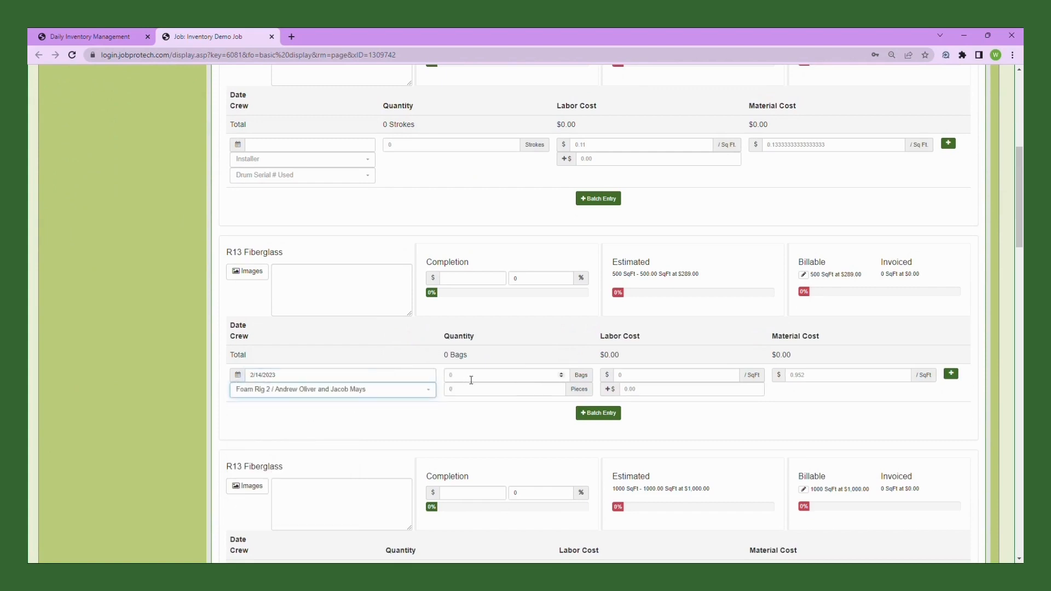
pyautogui.click(479, 378)
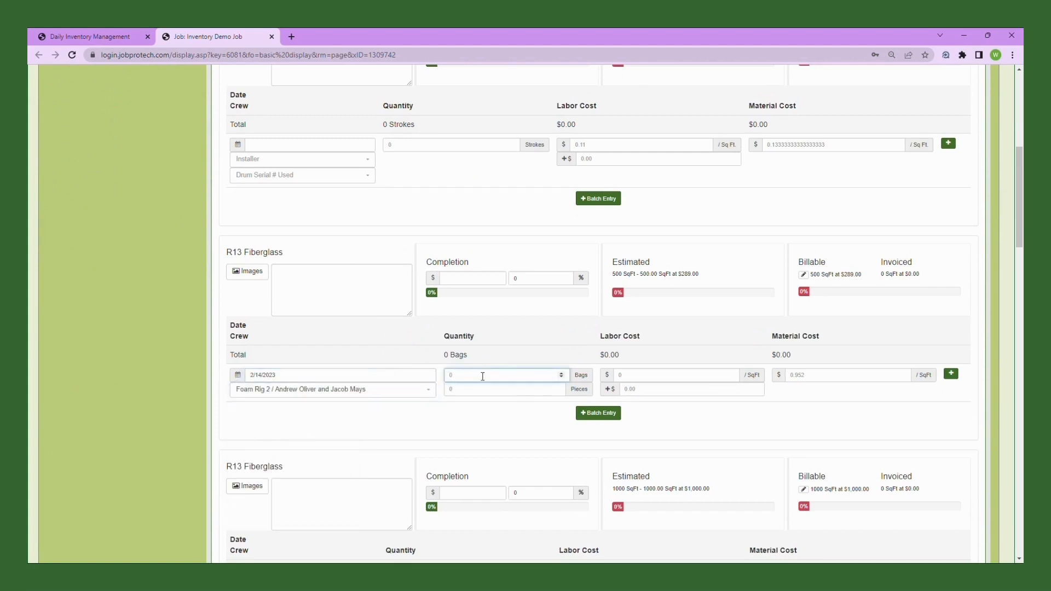
pyautogui.write('5')
pyautogui.click(951, 374)
# Step: Add a material entry of 10 bags dated 2/14/2023 for the Foam Rig 2 crew to the Blown Fiberglass L77 item
pyautogui.scroll(-5, 497, 426)
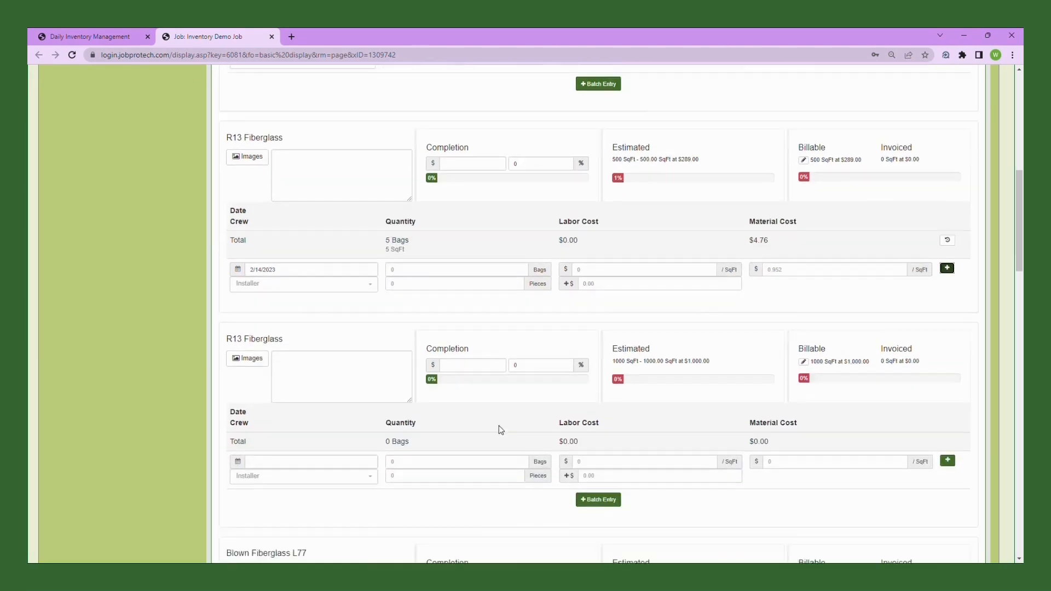
pyautogui.scroll(-3, 263, 394)
pyautogui.click(249, 376)
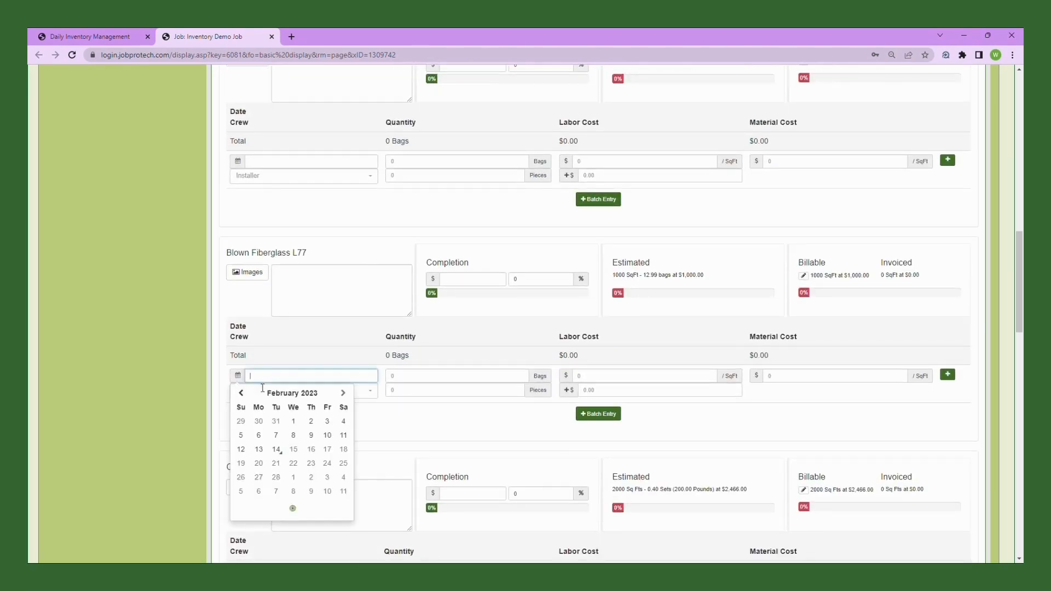
pyautogui.click(275, 448)
pyautogui.click(290, 390)
pyautogui.click(296, 405)
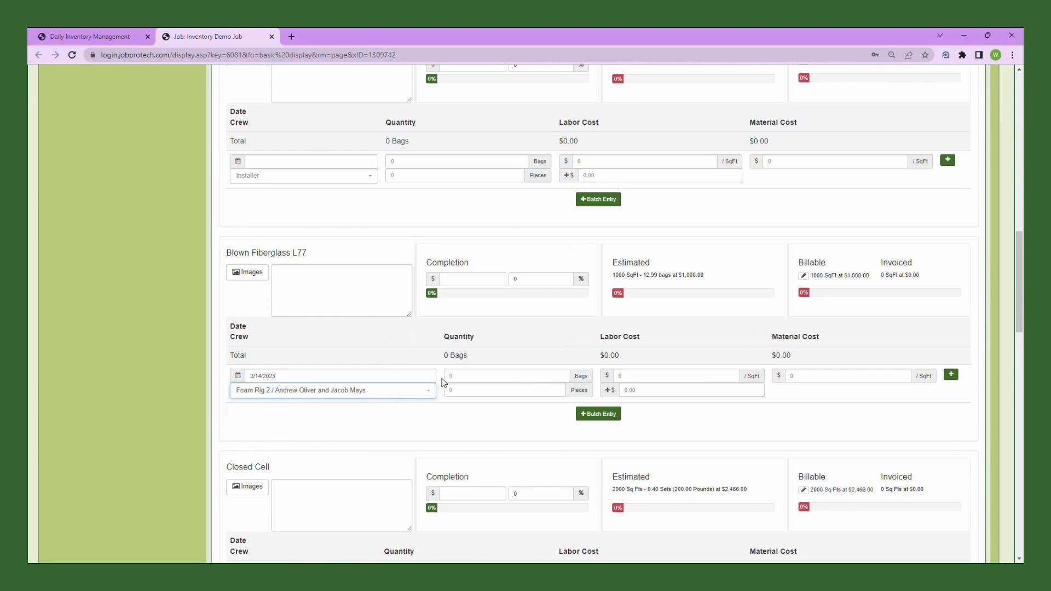
pyautogui.click(445, 376)
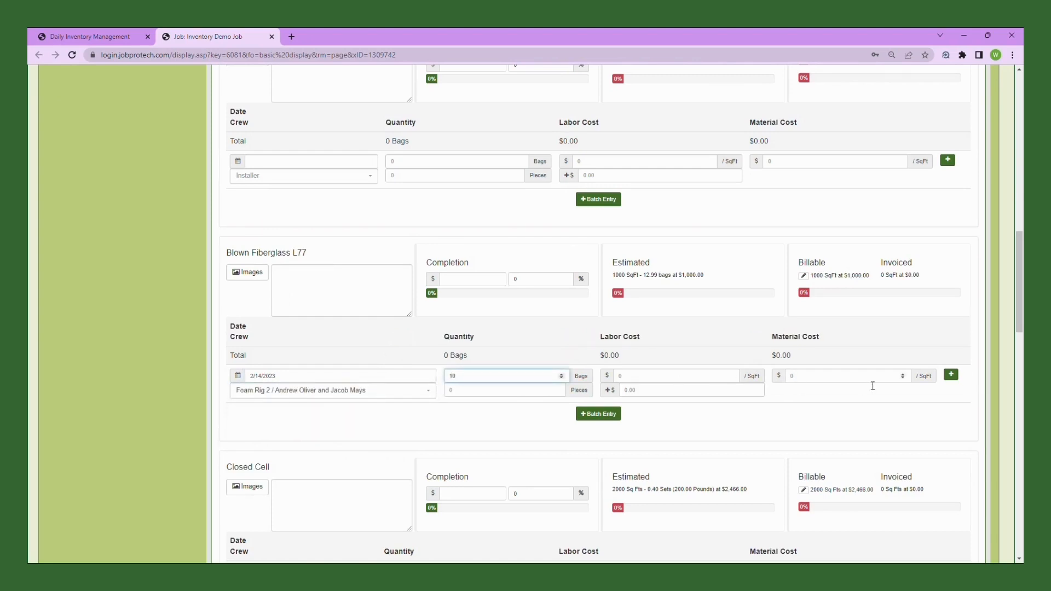
pyautogui.write('10')
pyautogui.click(951, 375)
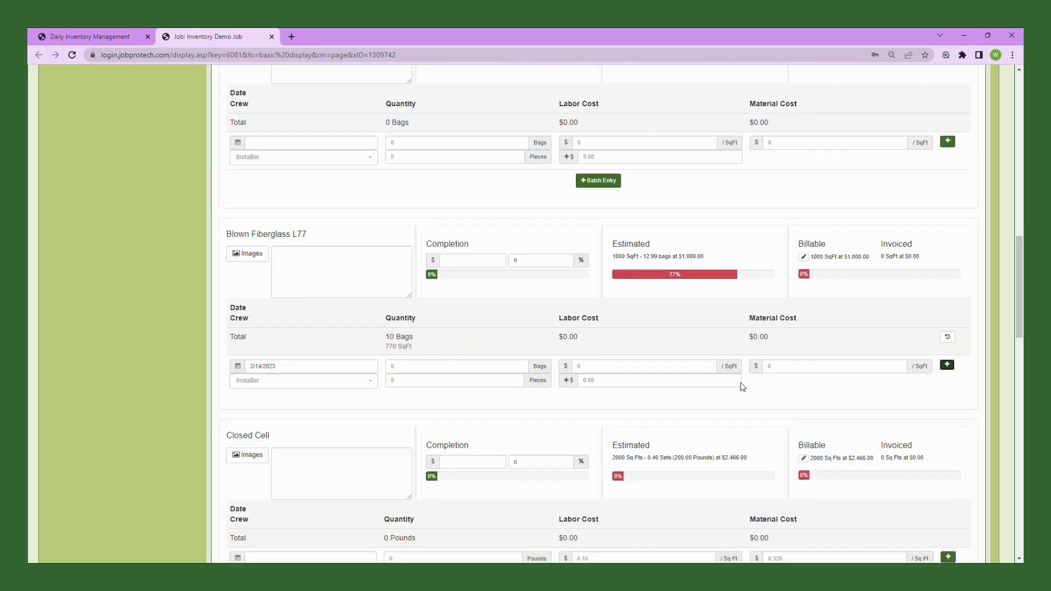
# Step: Return to Daily Inventory Management for 02/14/2023 and expand the material list of Foam Rig 2
pyautogui.scroll(-1, 742, 387)
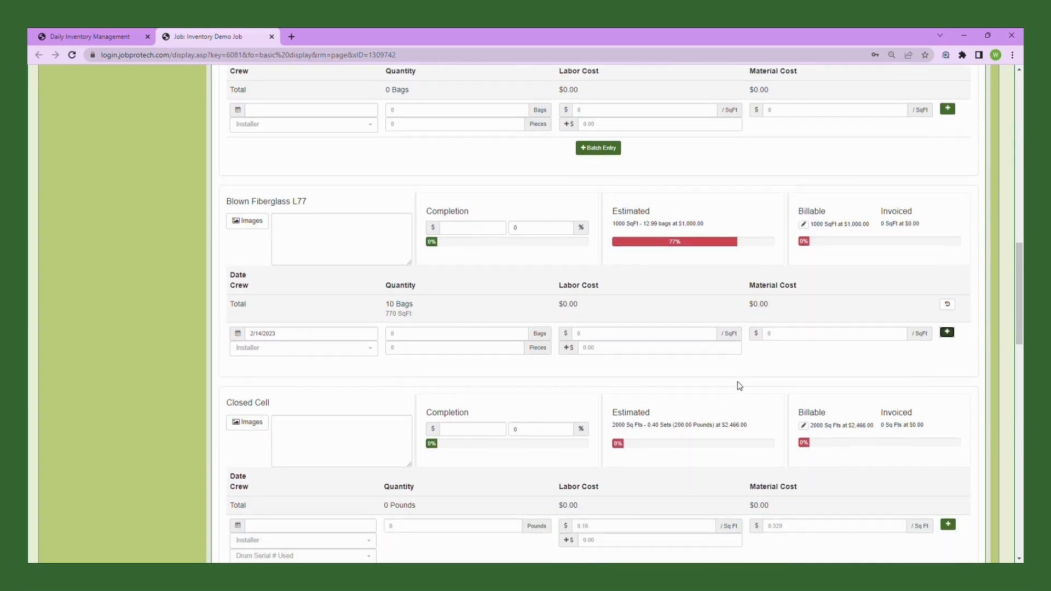
pyautogui.scroll(12, 737, 384)
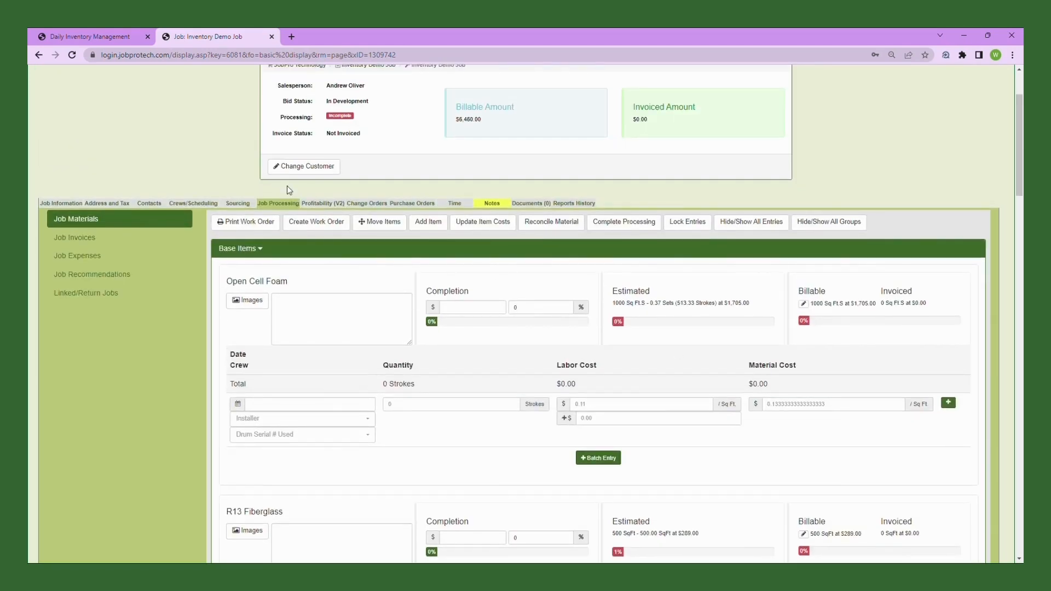
pyautogui.scroll(2, 287, 185)
pyautogui.moveTo(132, 121)
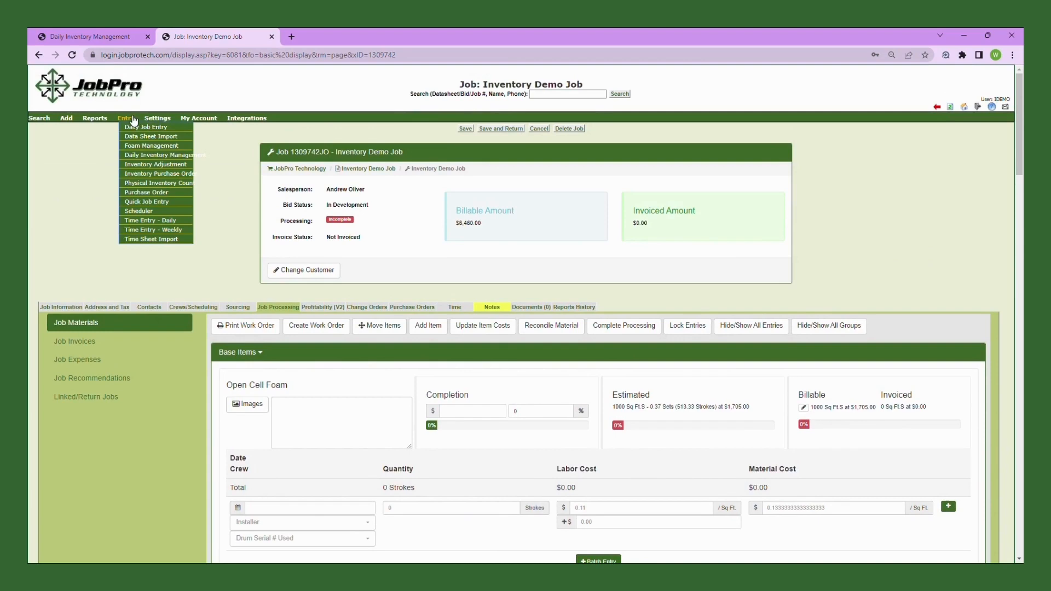
pyautogui.click(154, 157)
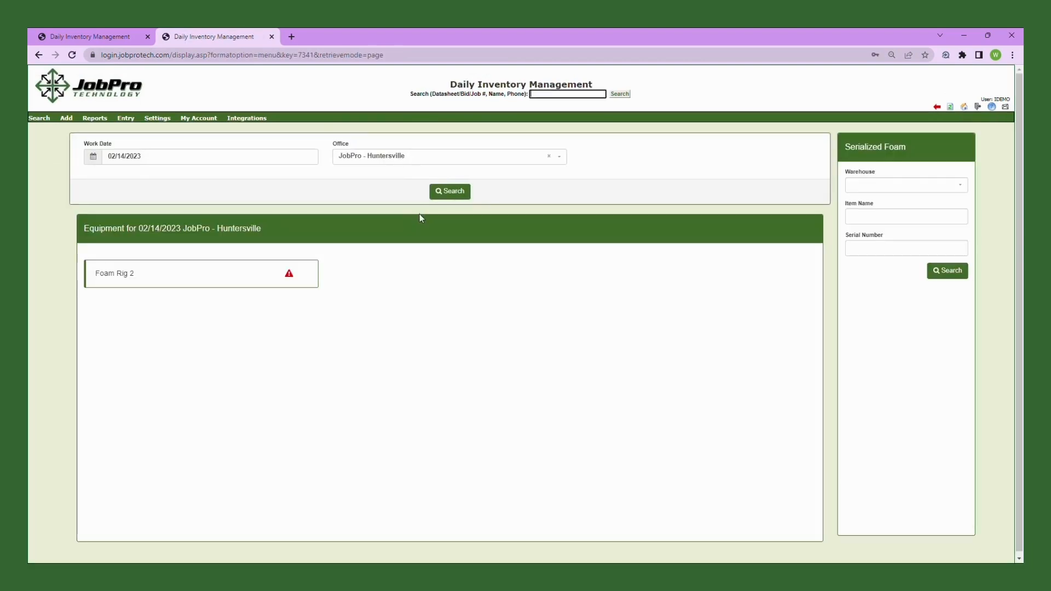
pyautogui.click(265, 272)
pyautogui.scroll(-5, 541, 437)
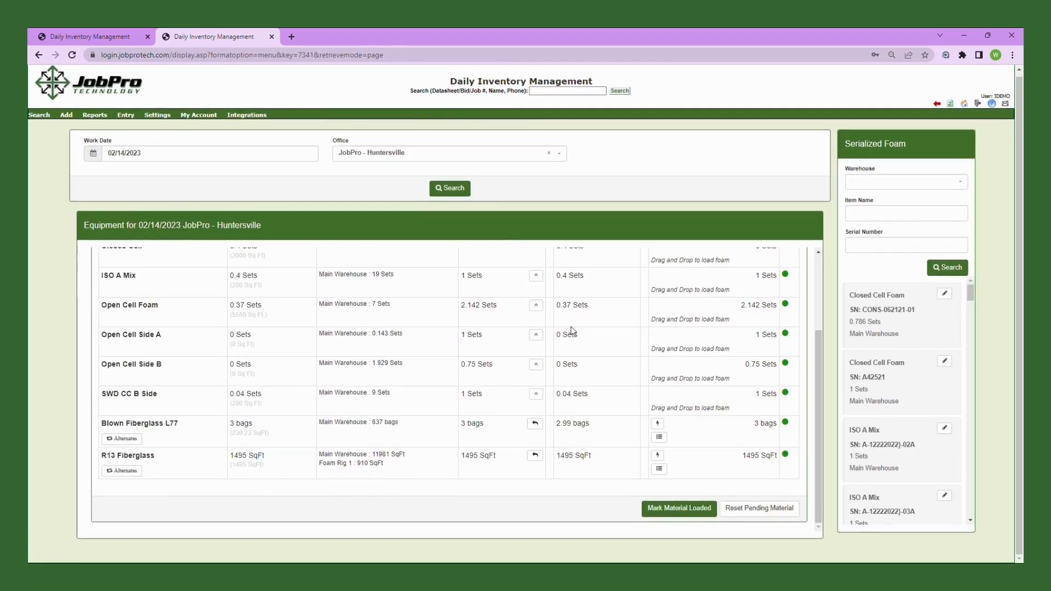
# Step: Waste 3 bags of Blown Fiberglass L77 from Foam Rig 2 against the Inventory Demo Job, and return to the dashboard
pyautogui.click(535, 423)
pyautogui.click(449, 219)
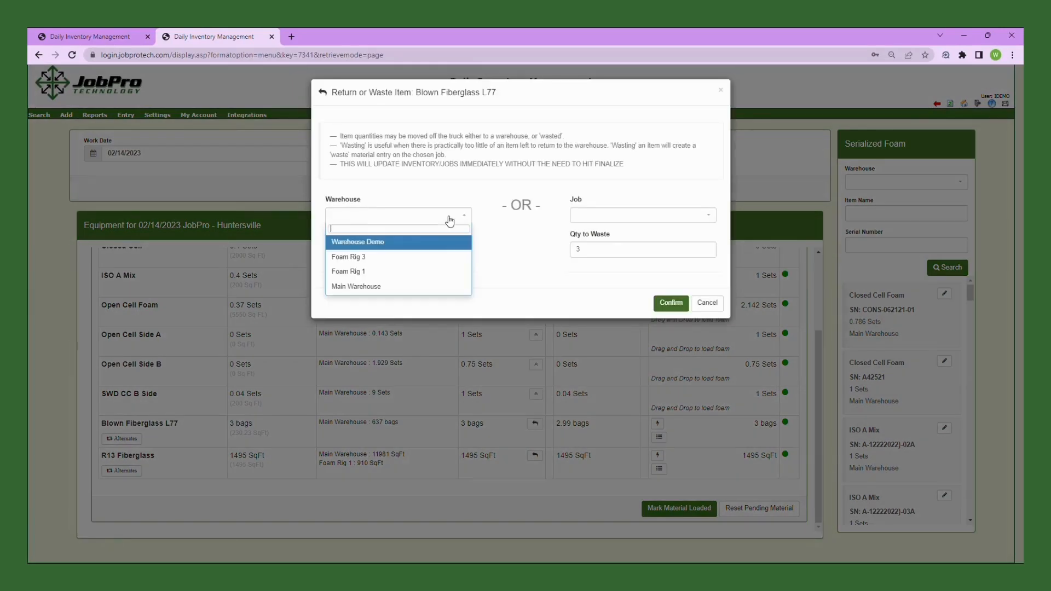
pyautogui.click(383, 256)
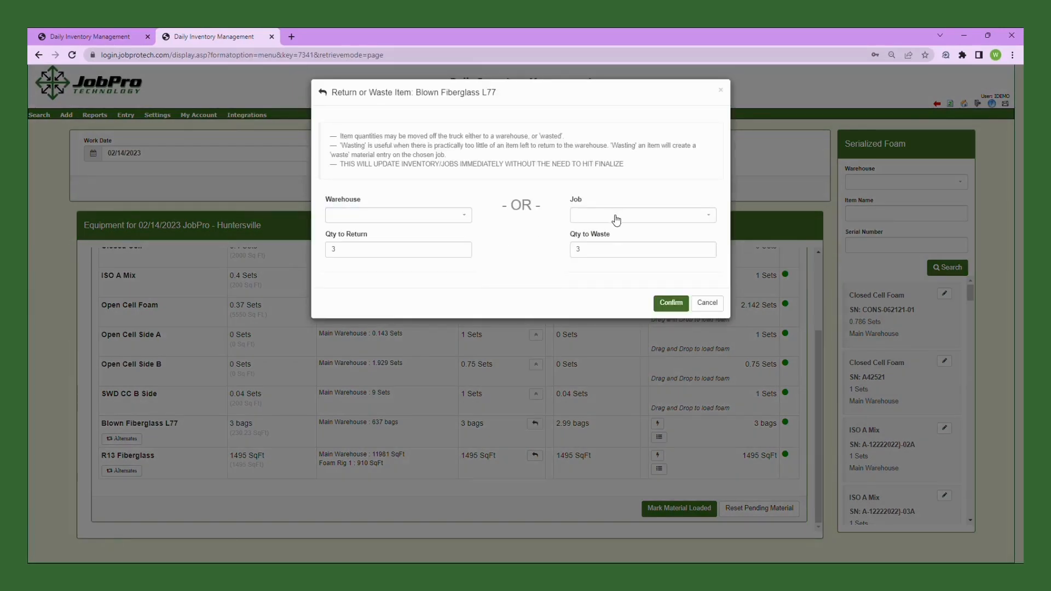
pyautogui.click(616, 220)
pyautogui.click(629, 238)
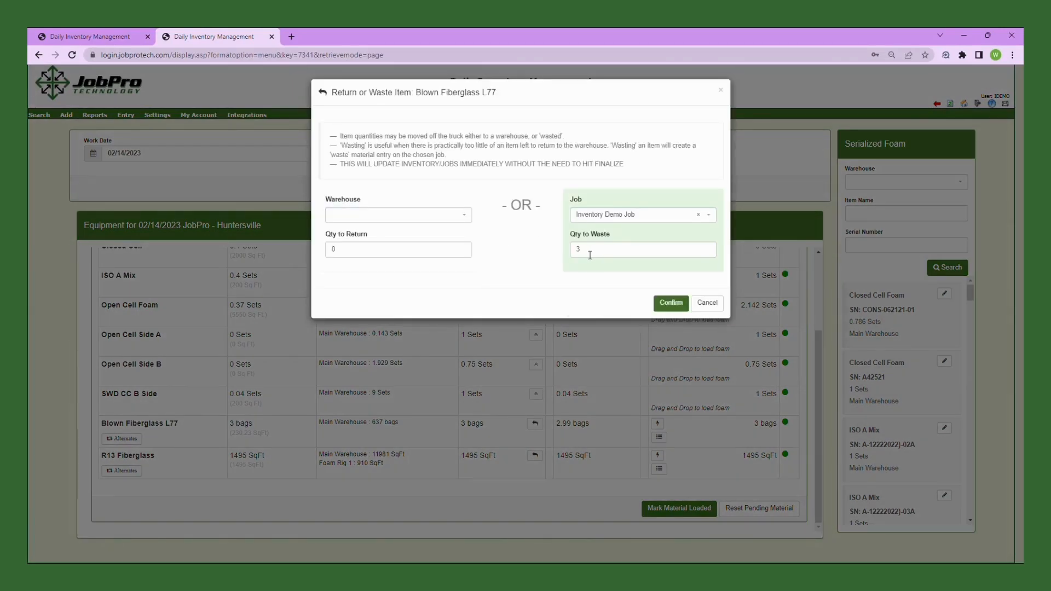
pyautogui.click(675, 305)
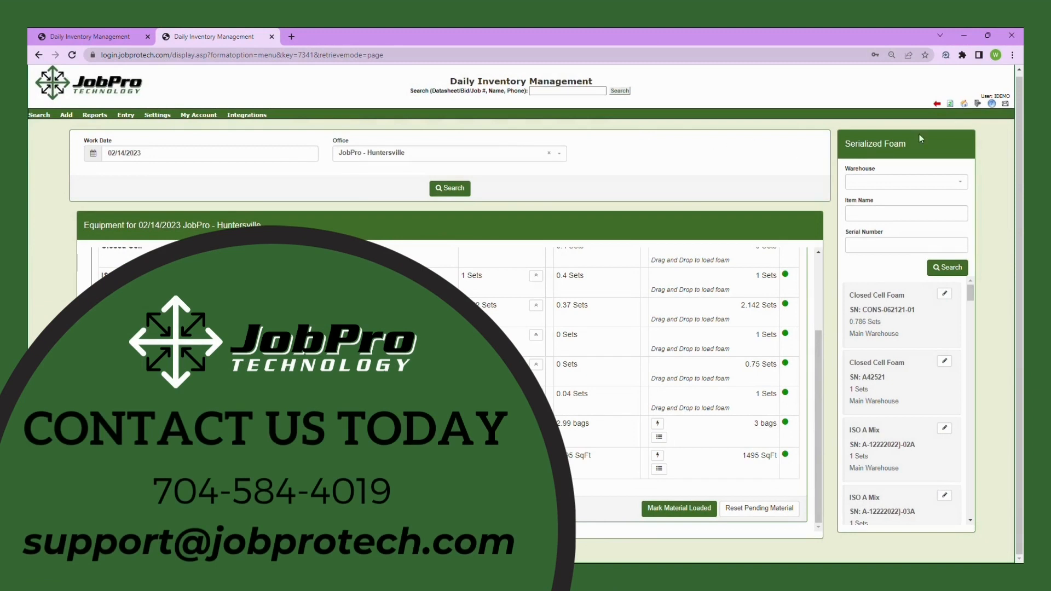
pyautogui.click(963, 103)
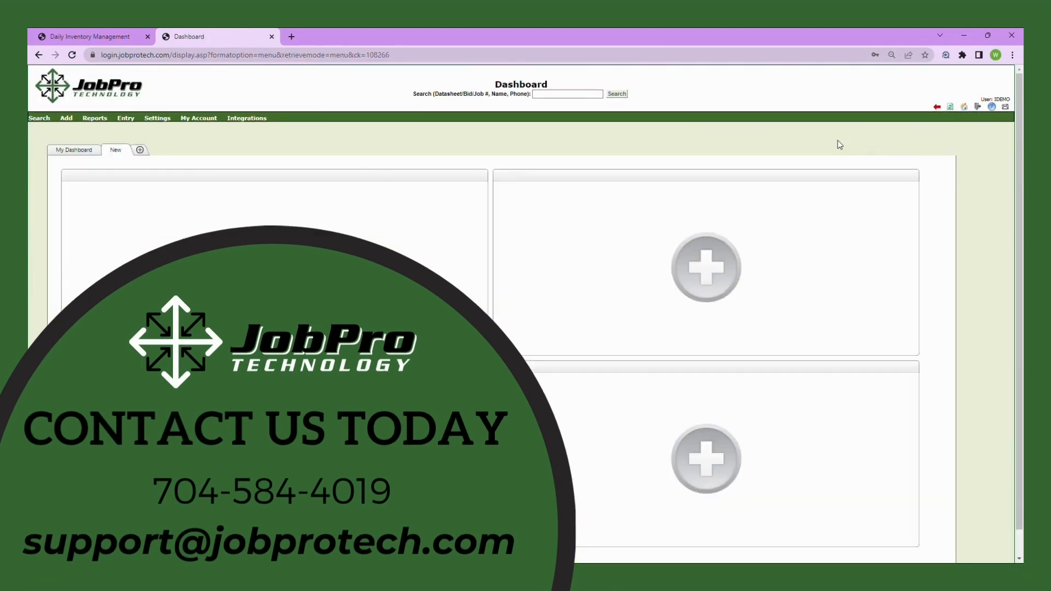